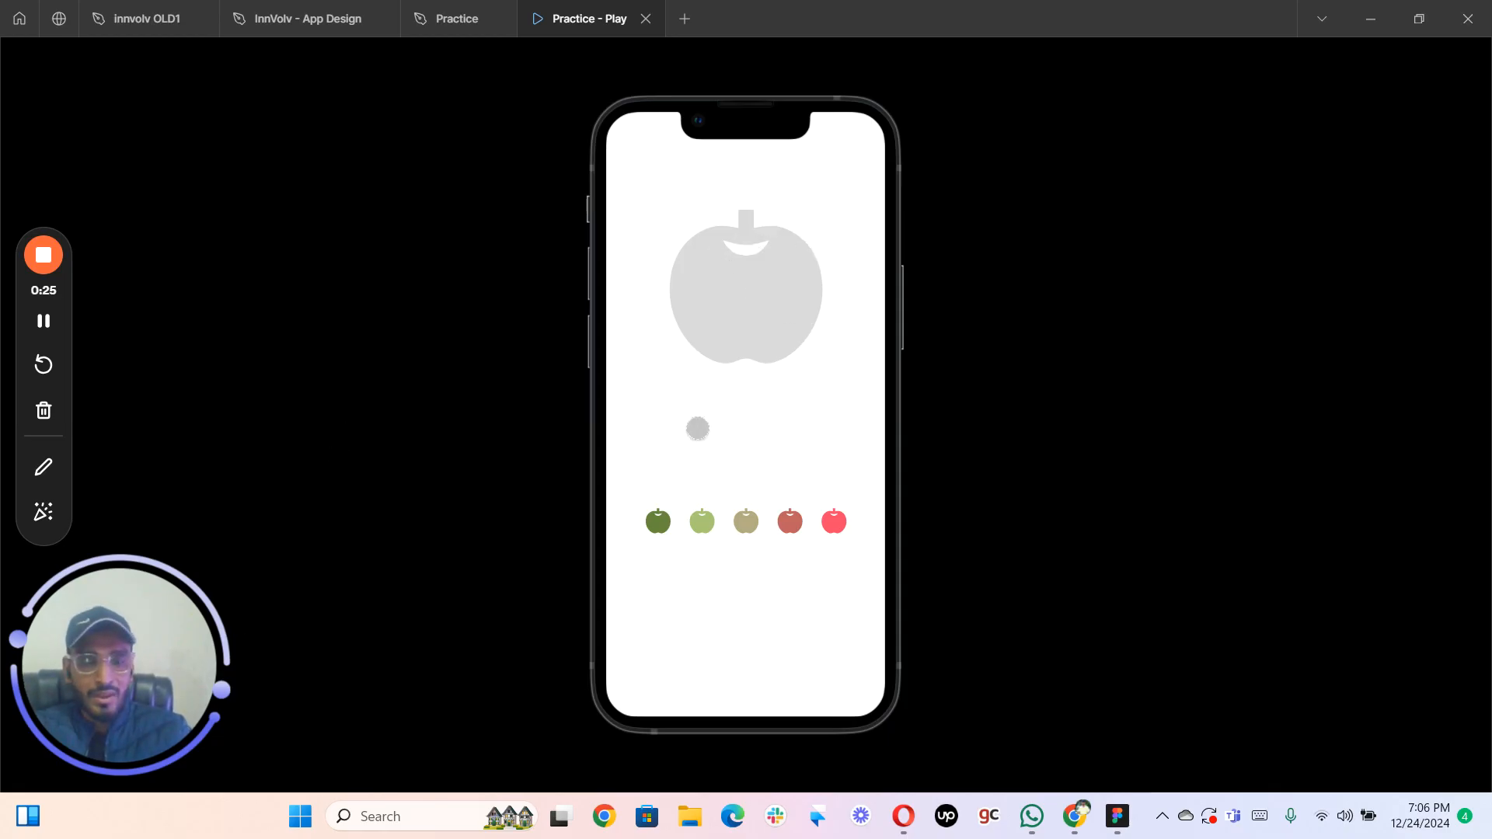
- Test the prototype by tapping the small colored apples to examine how each recolors the large apple
{"action": "left_click", "coordinate": [698, 511]}
{"action": "left_click", "coordinate": [735, 511]}
{"action": "left_click", "coordinate": [777, 509]}
{"action": "left_click", "coordinate": [823, 510]}
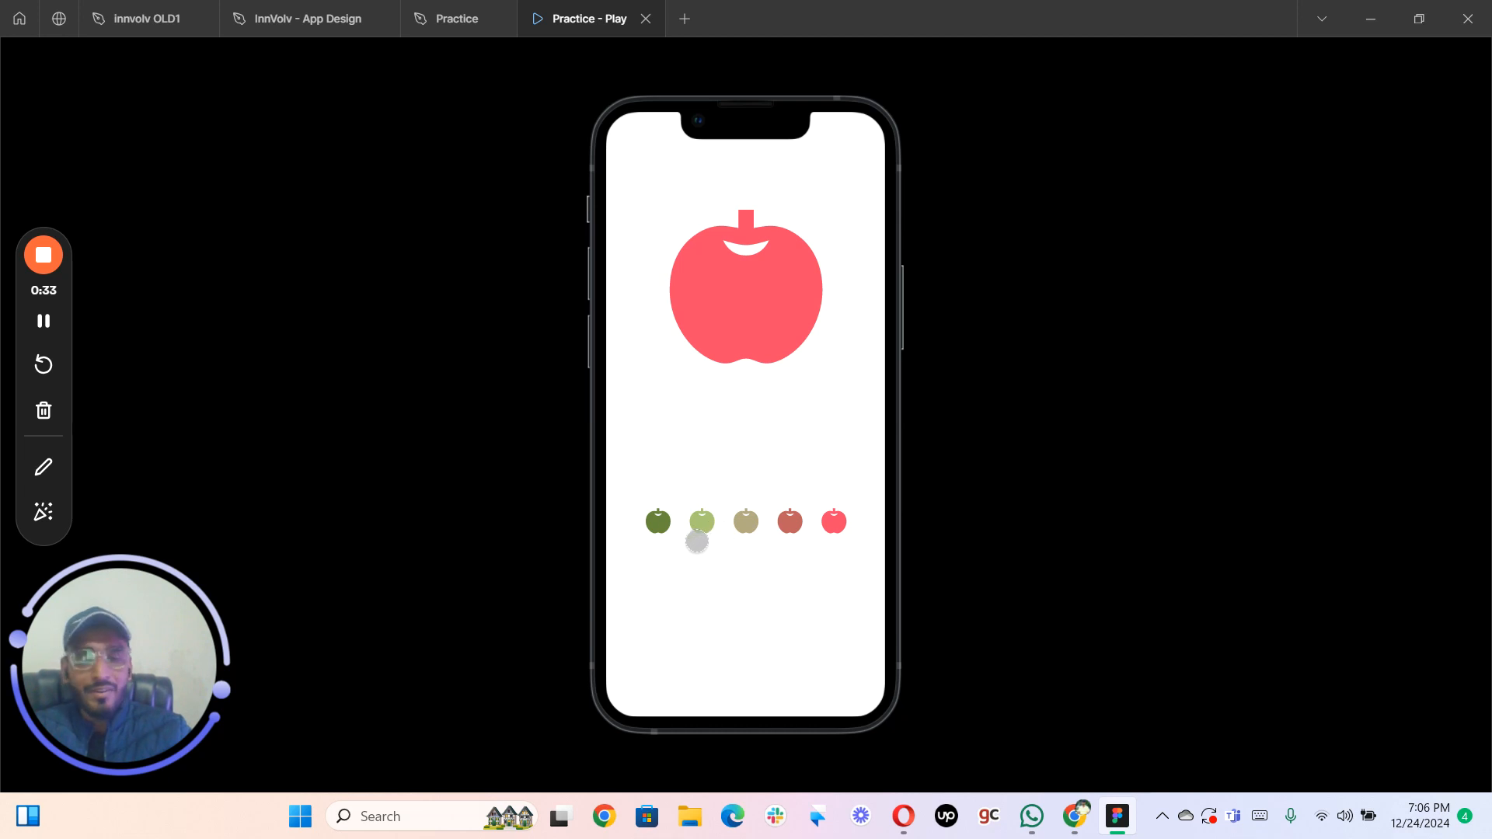
{"action": "left_click", "coordinate": [651, 512]}
{"action": "left_click", "coordinate": [697, 510]}
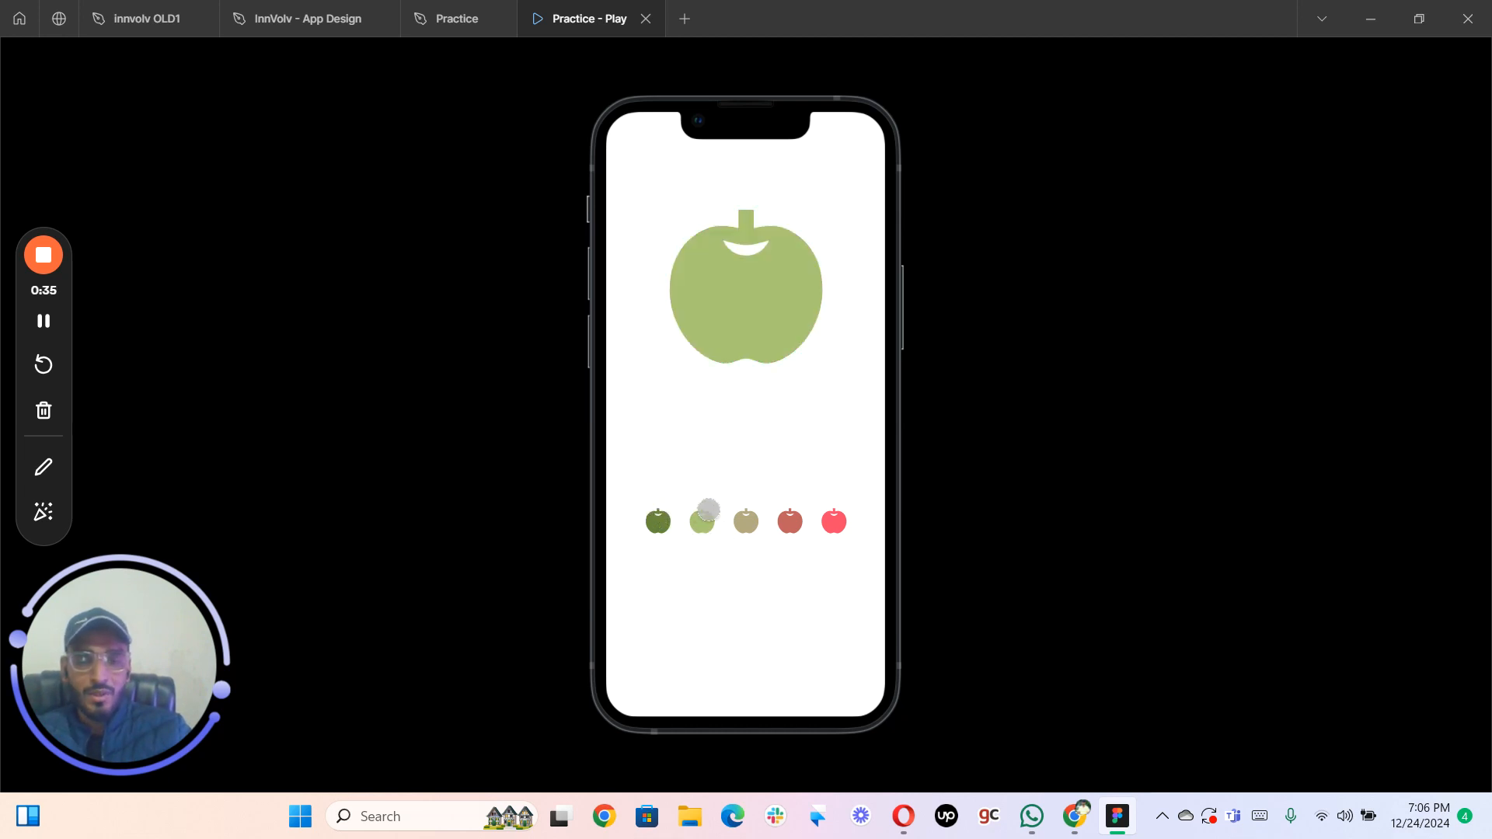
{"action": "left_click", "coordinate": [742, 510]}
{"action": "left_click", "coordinate": [789, 510]}
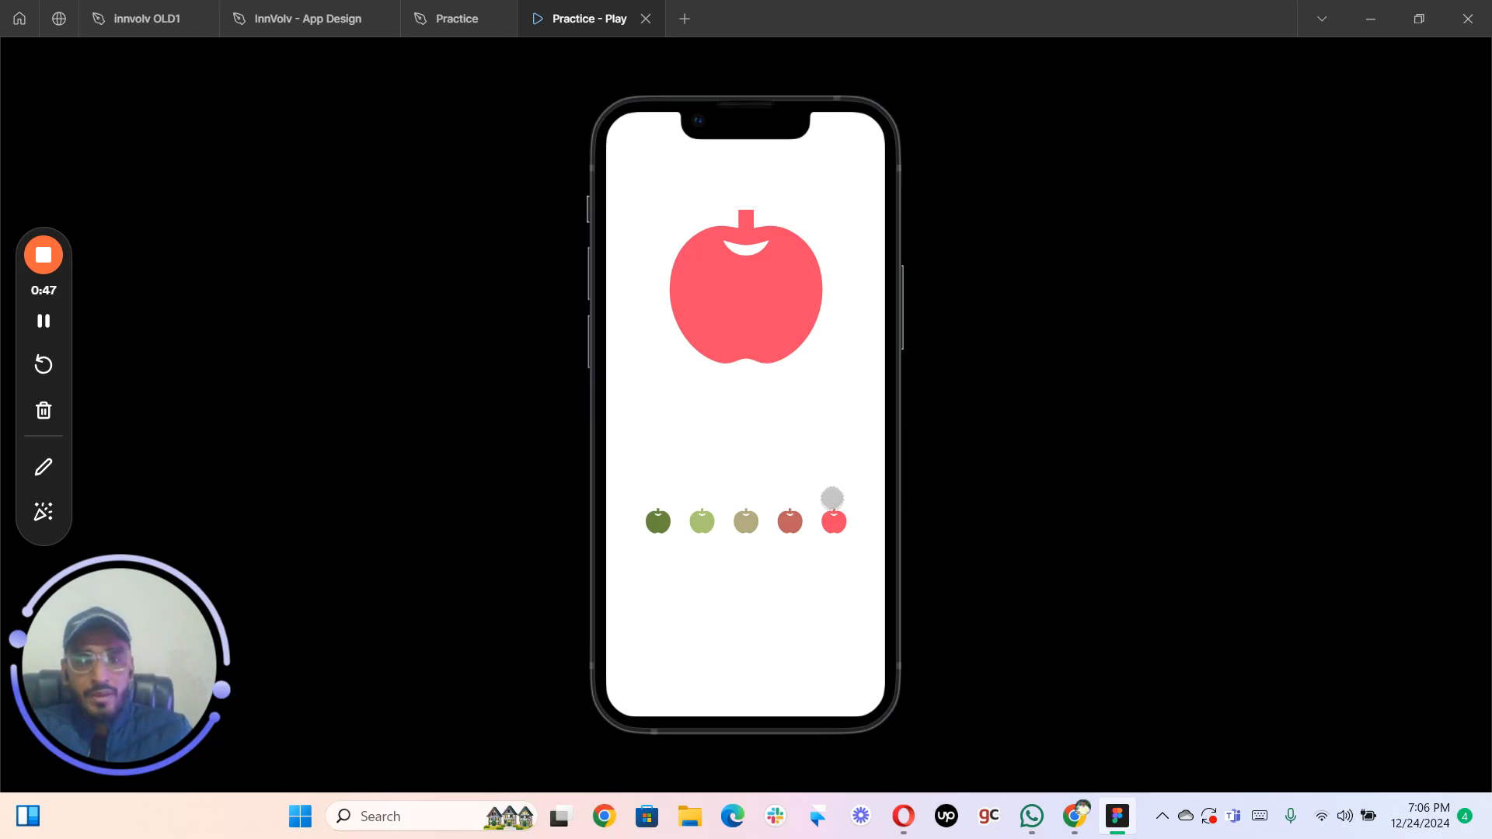
- In the Practice design file, detach the Basic Apple Color variable from the large apple's fill
{"action": "left_click", "coordinate": [442, 14]}
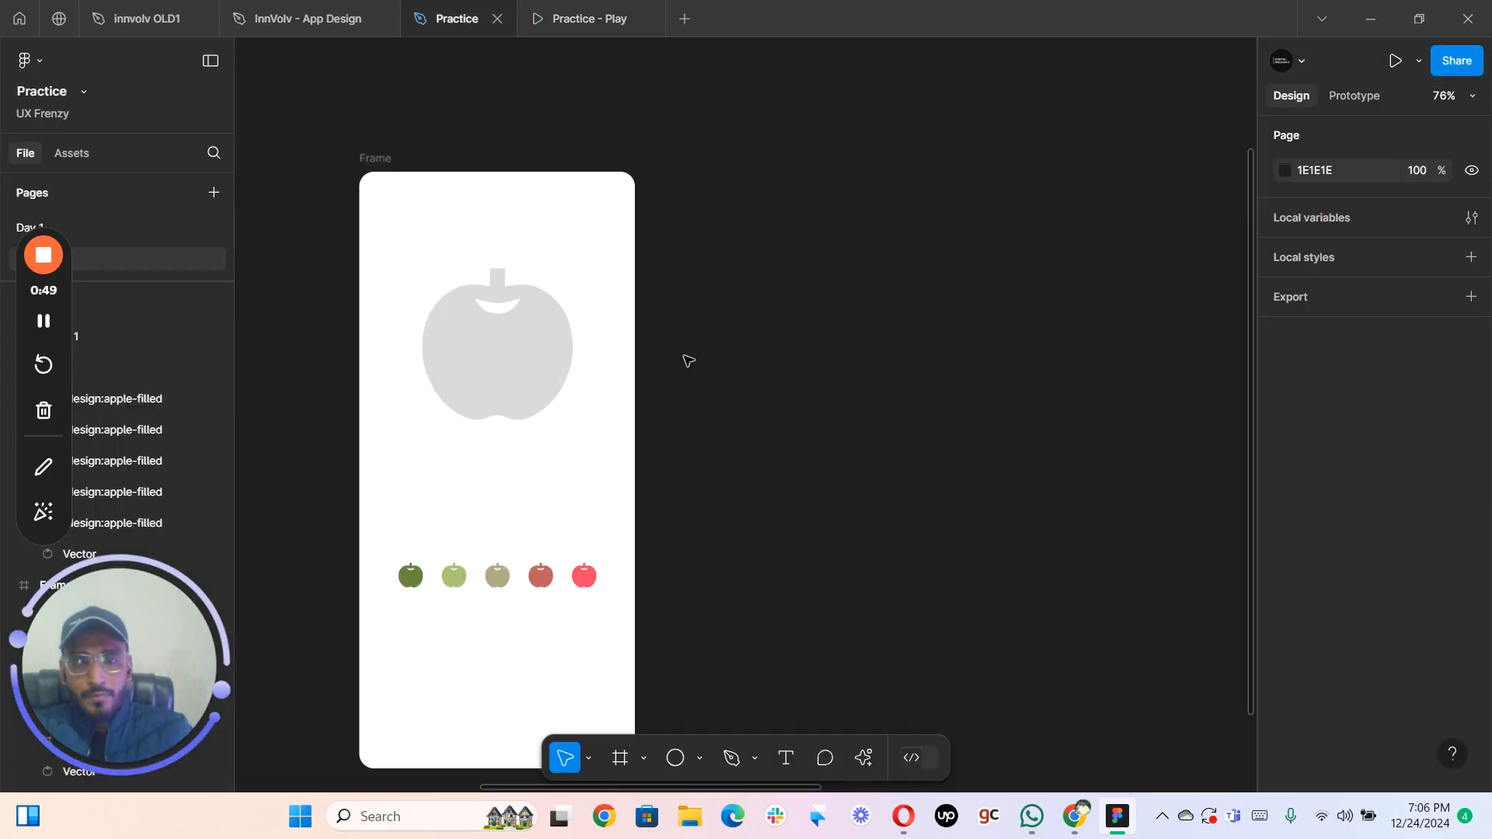
{"action": "left_click_drag", "start_coordinate": [739, 326], "coordinate": [829, 272]}
{"action": "key", "text": "space"}
{"action": "left_click_drag", "start_coordinate": [724, 361], "coordinate": [859, 270]}
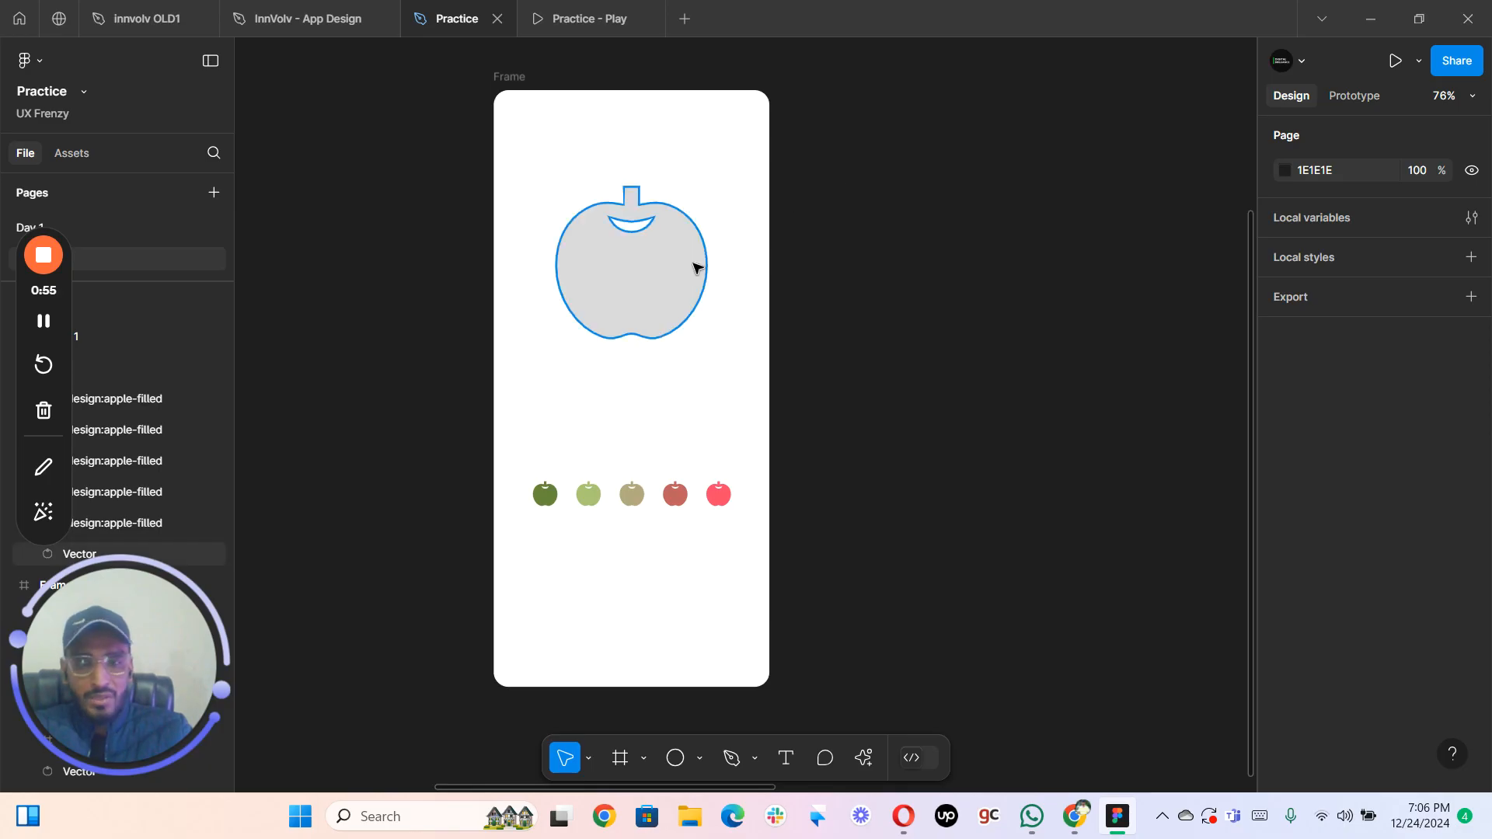
{"action": "left_click", "coordinate": [696, 250]}
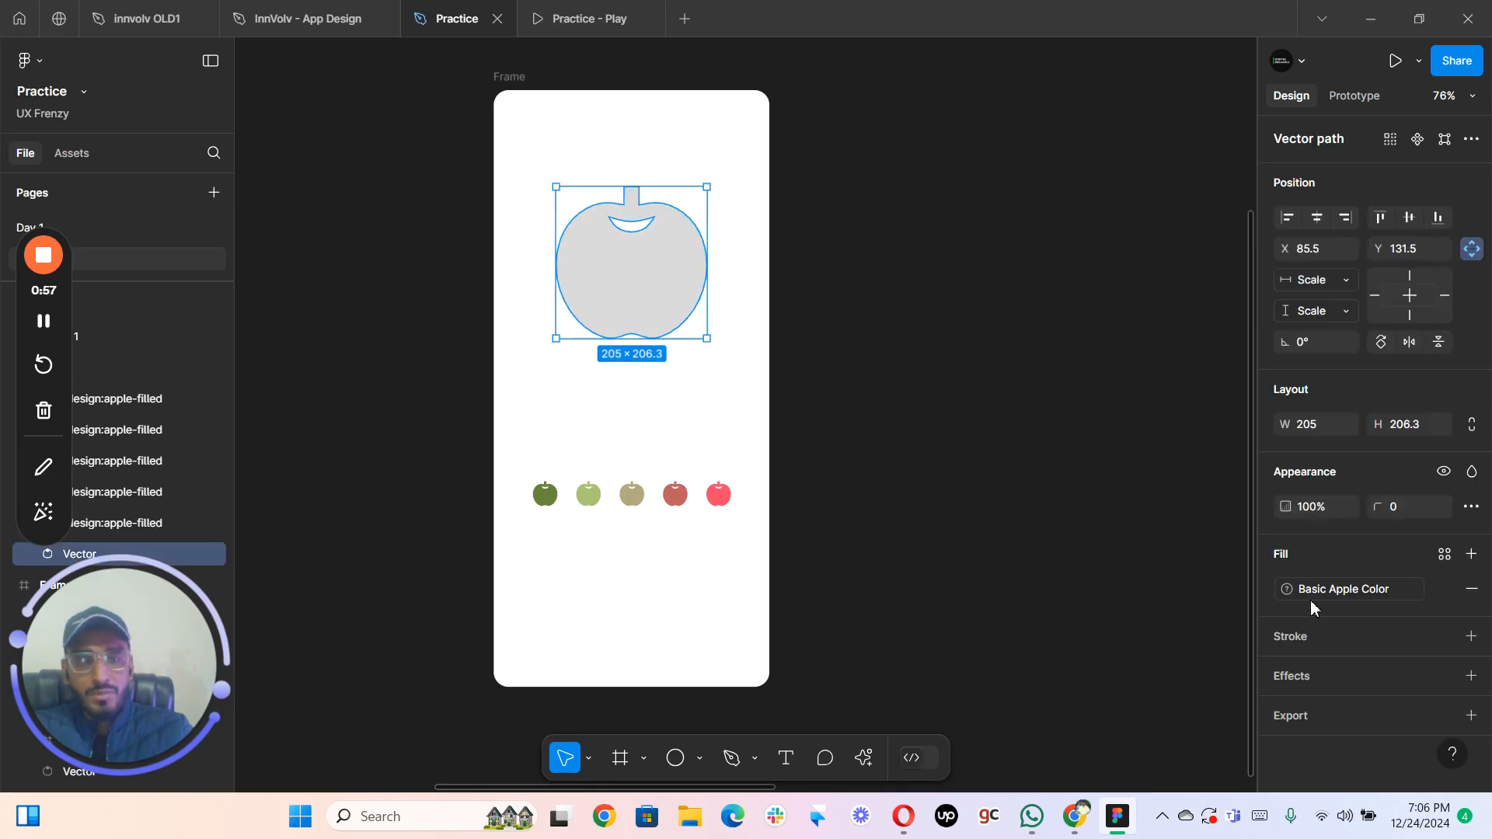
{"action": "left_click", "coordinate": [1442, 593]}
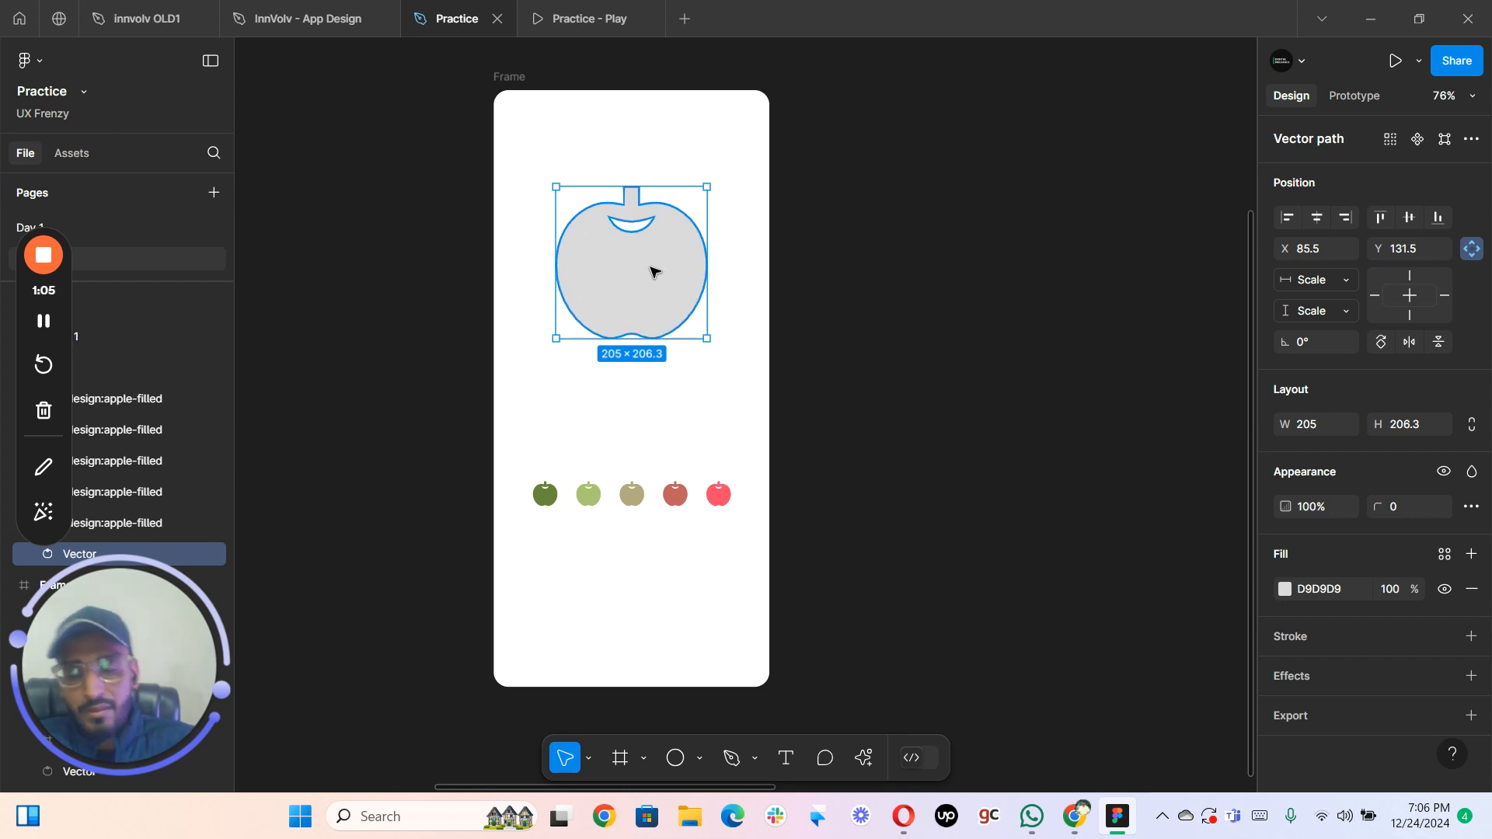
{"action": "left_click", "coordinate": [855, 283]}
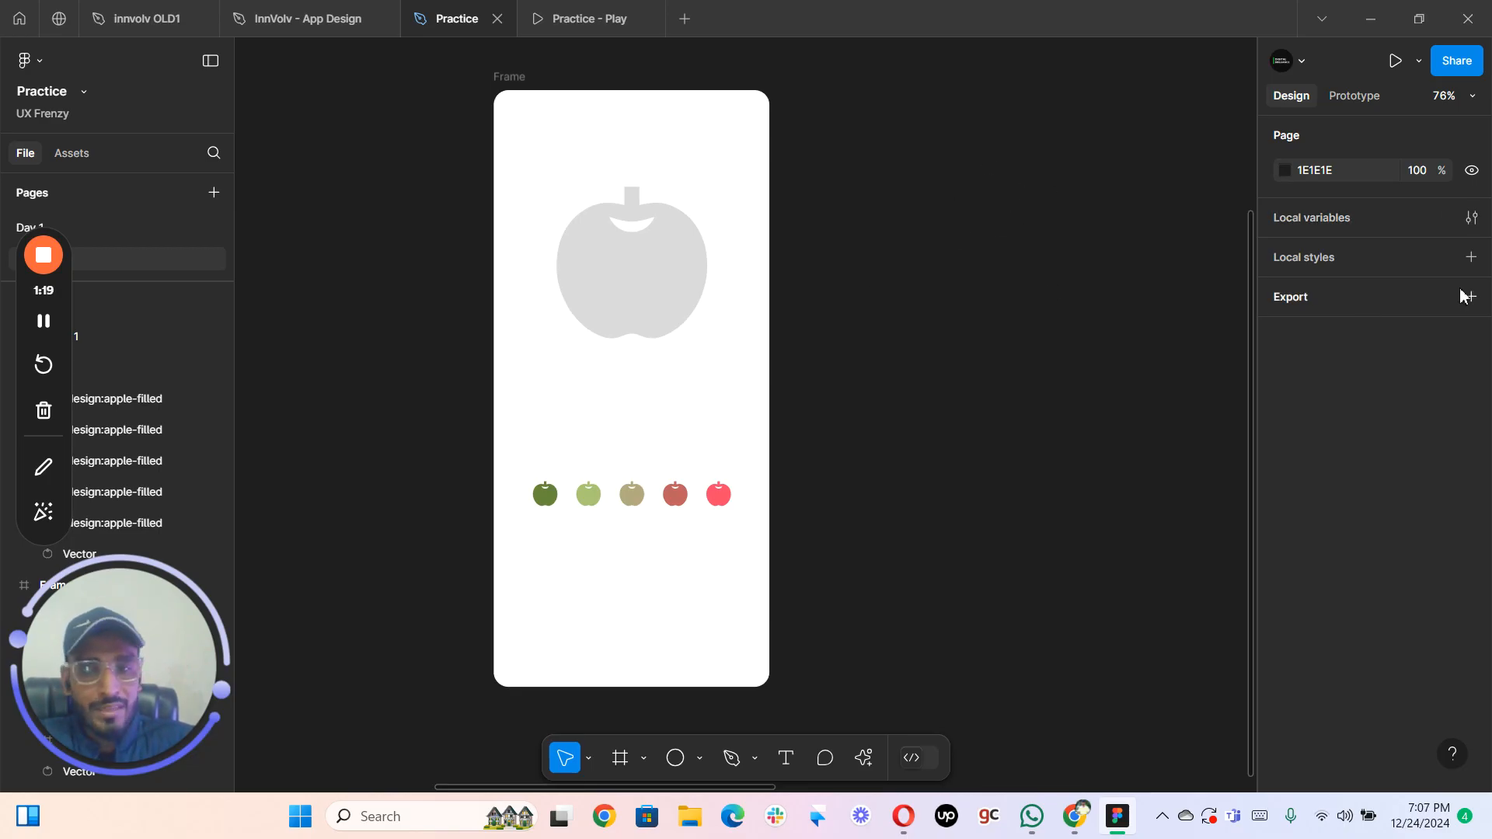
- Create a local color variable named Basic Color
{"action": "left_click", "coordinate": [1471, 218]}
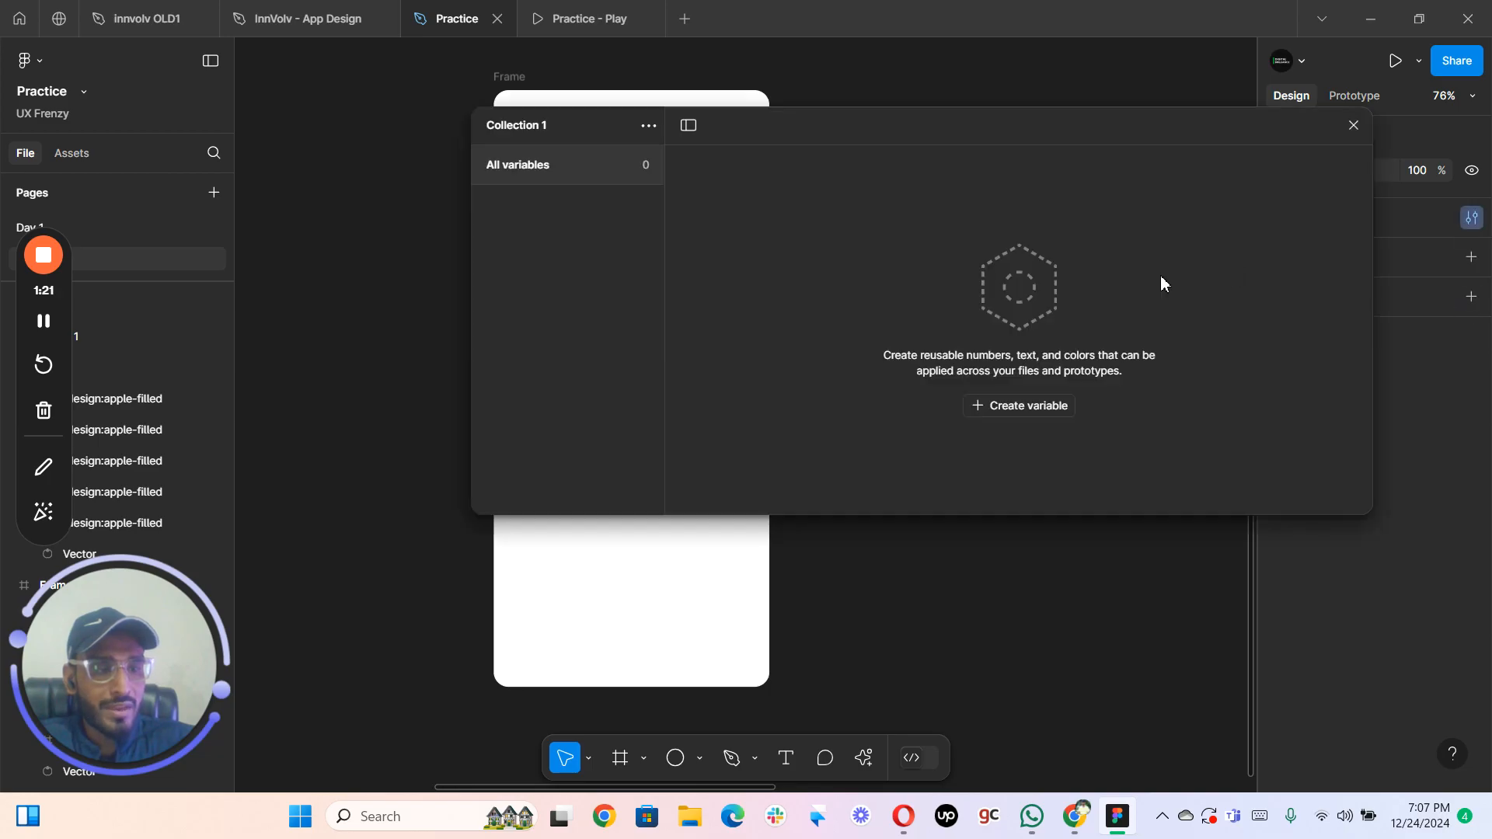
{"action": "left_click_drag", "start_coordinate": [978, 221], "coordinate": [1011, 425]}
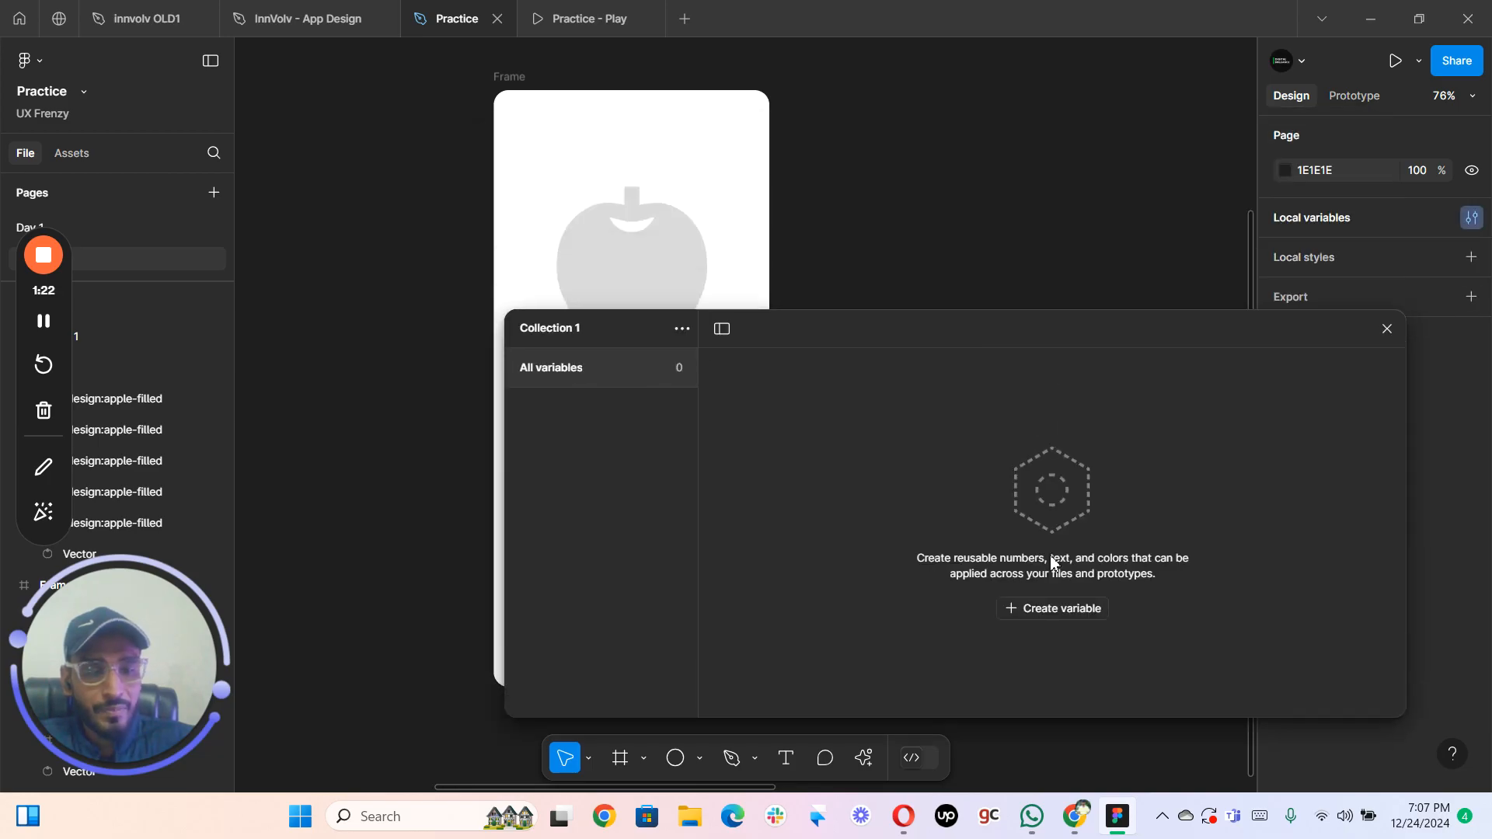
{"action": "left_click", "coordinate": [1057, 611]}
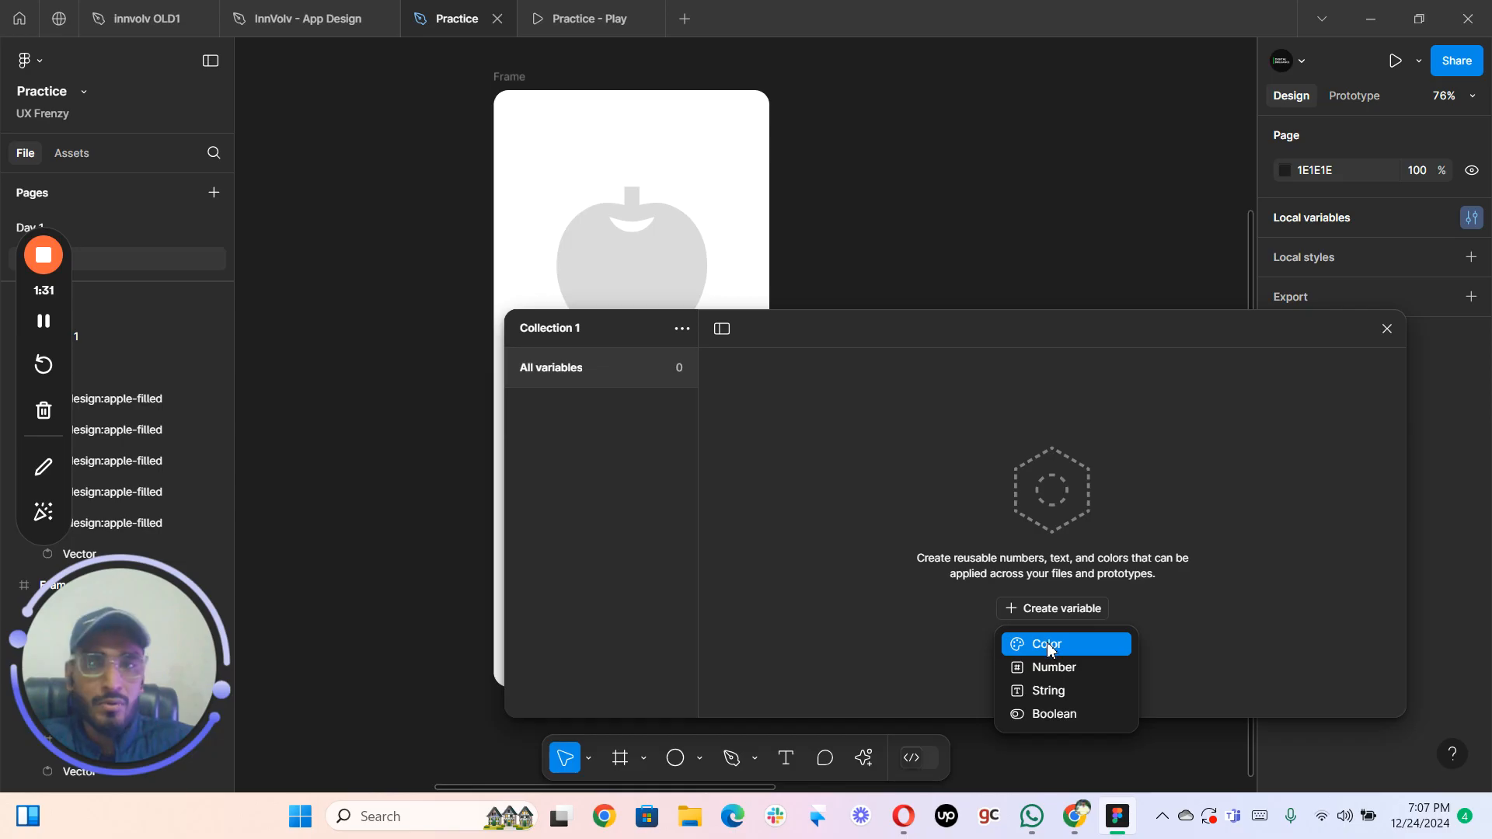
{"action": "left_click", "coordinate": [1047, 644]}
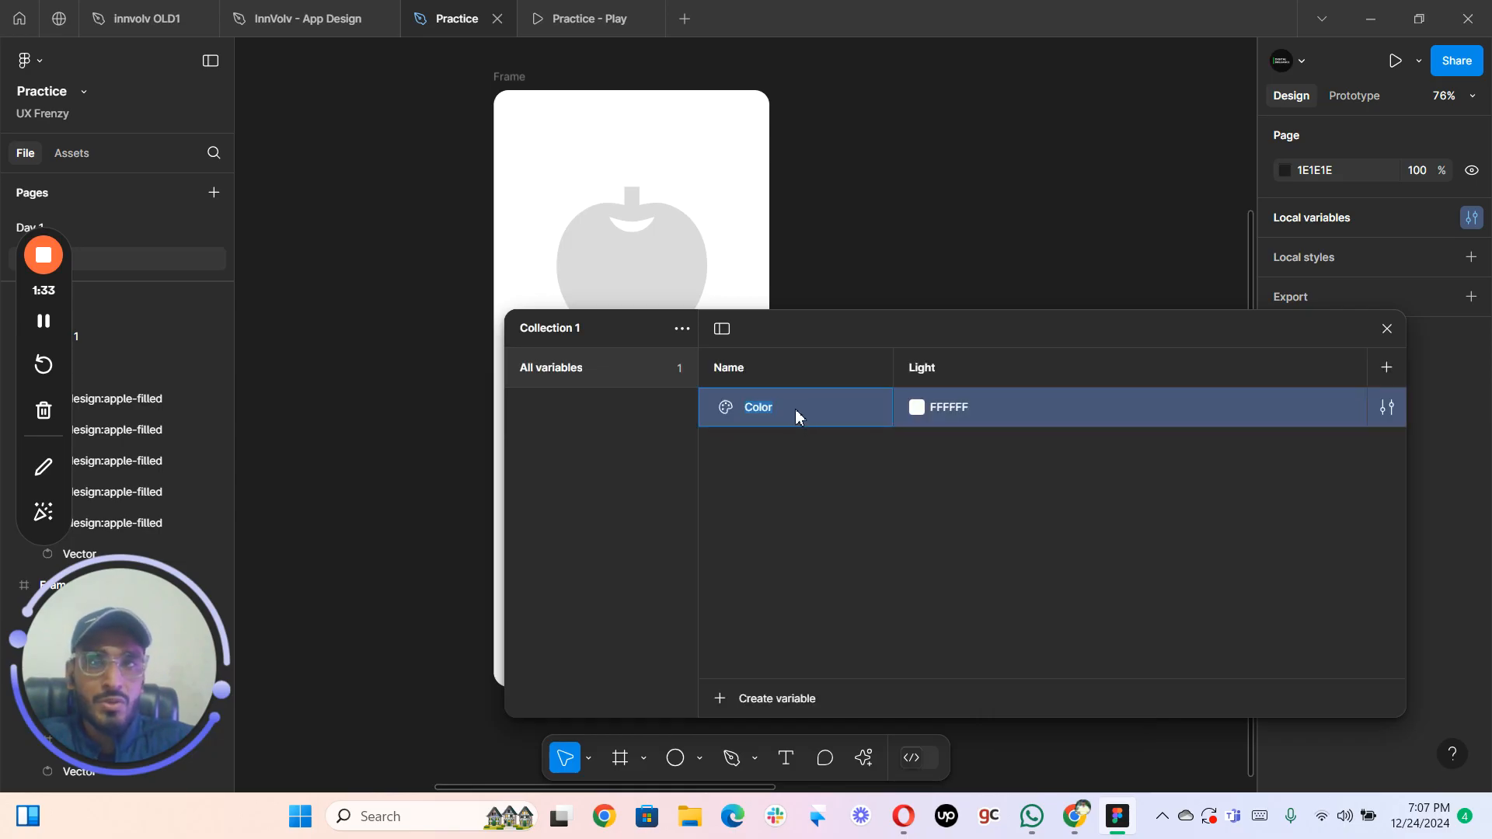
{"action": "double_click", "coordinate": [741, 410]}
{"action": "type", "text": "Basic Col"}
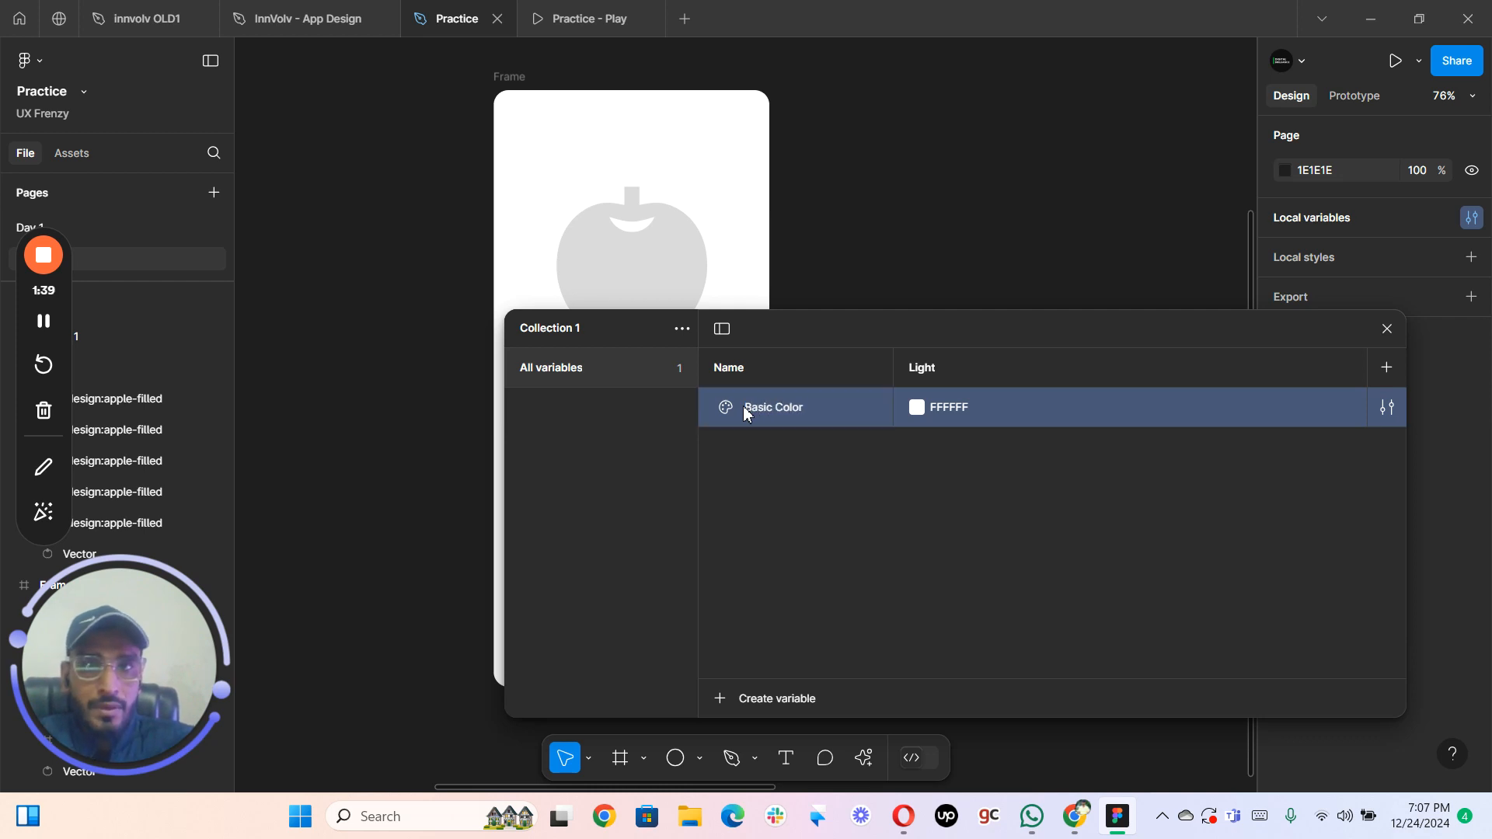
{"action": "type", "text": "or"}
- Set the Basic Color variable's value to D9D9D9 by sampling the large apple's gray
{"action": "left_click", "coordinate": [916, 407]}
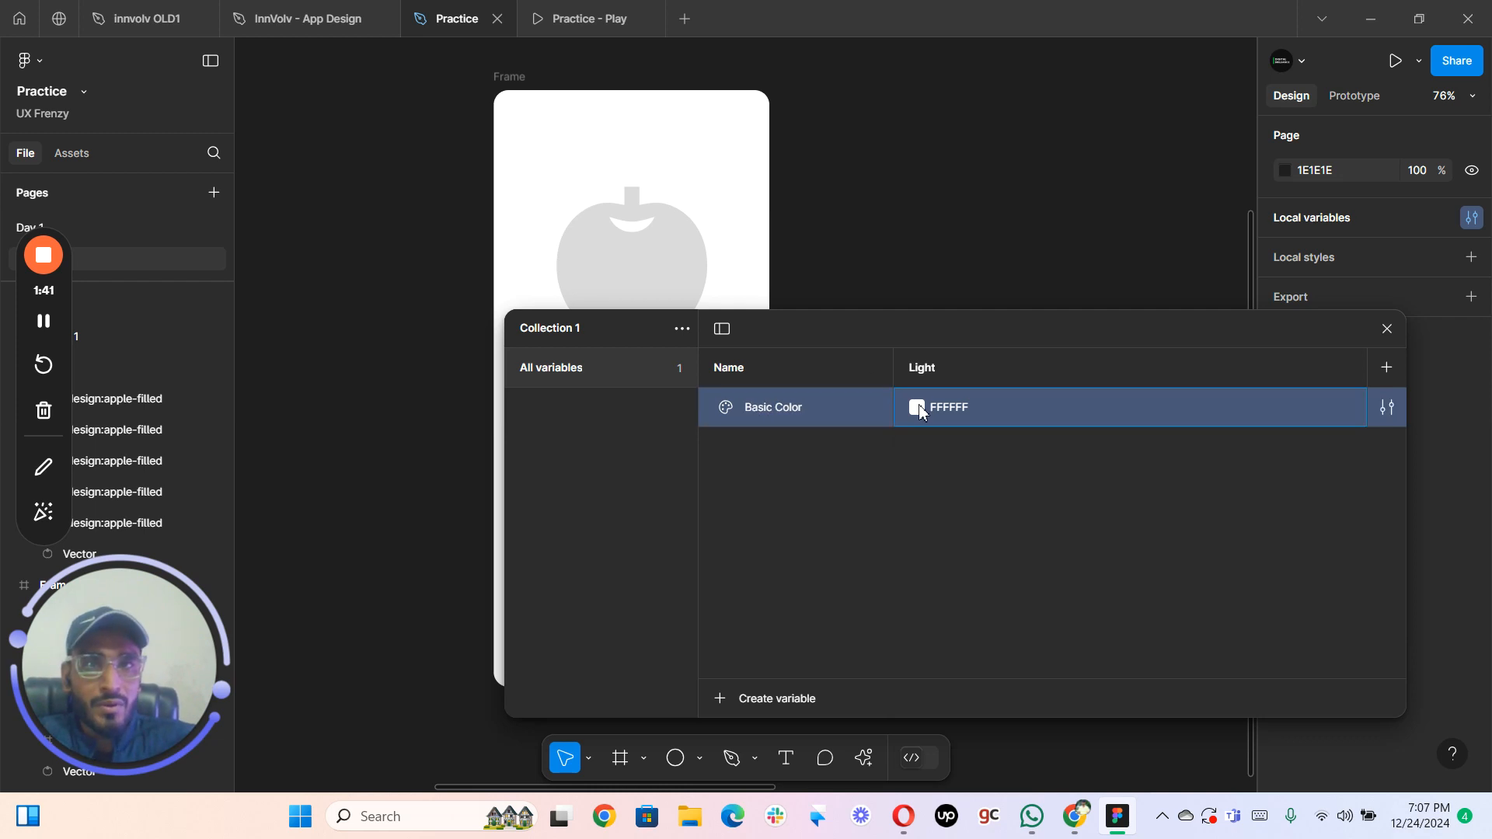
{"action": "left_click", "coordinate": [938, 585]}
{"action": "left_click", "coordinate": [678, 262]}
{"action": "left_click", "coordinate": [937, 572]}
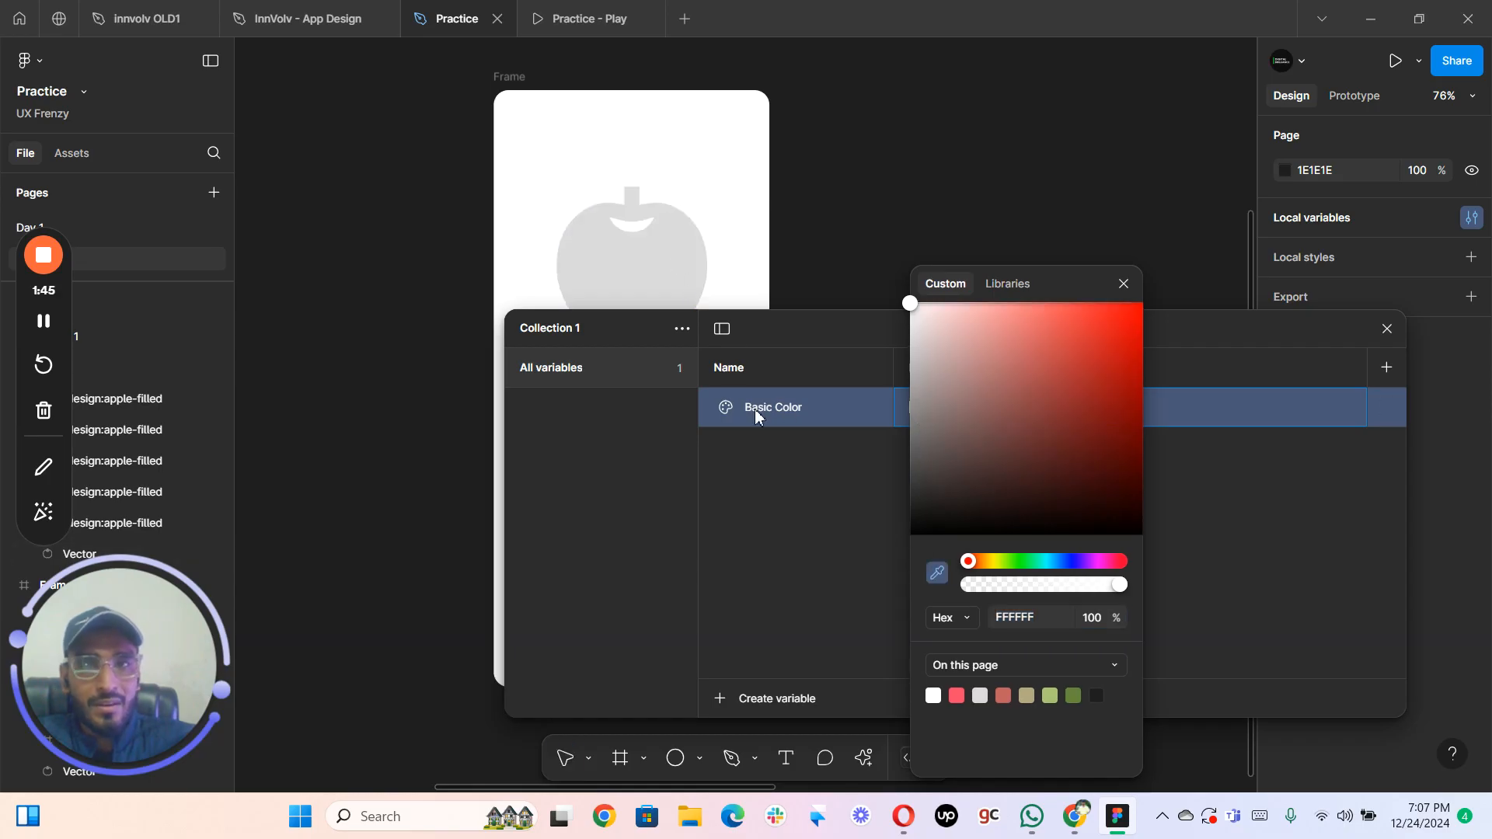
{"action": "left_click", "coordinate": [691, 264]}
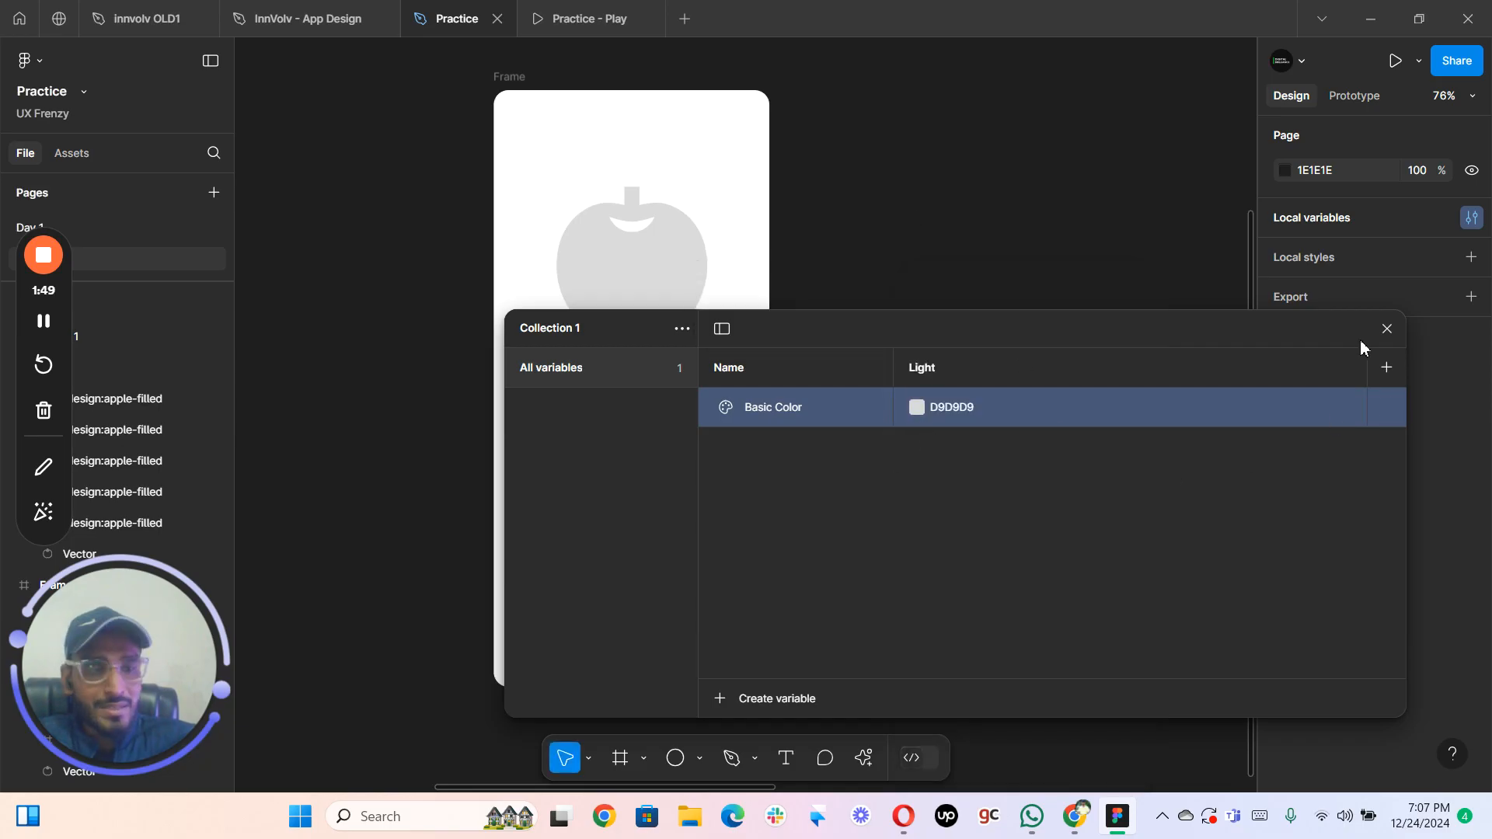
- Apply the Basic Color variable to the large apple's fill
{"action": "left_click_drag", "start_coordinate": [874, 335], "coordinate": [887, 293]}
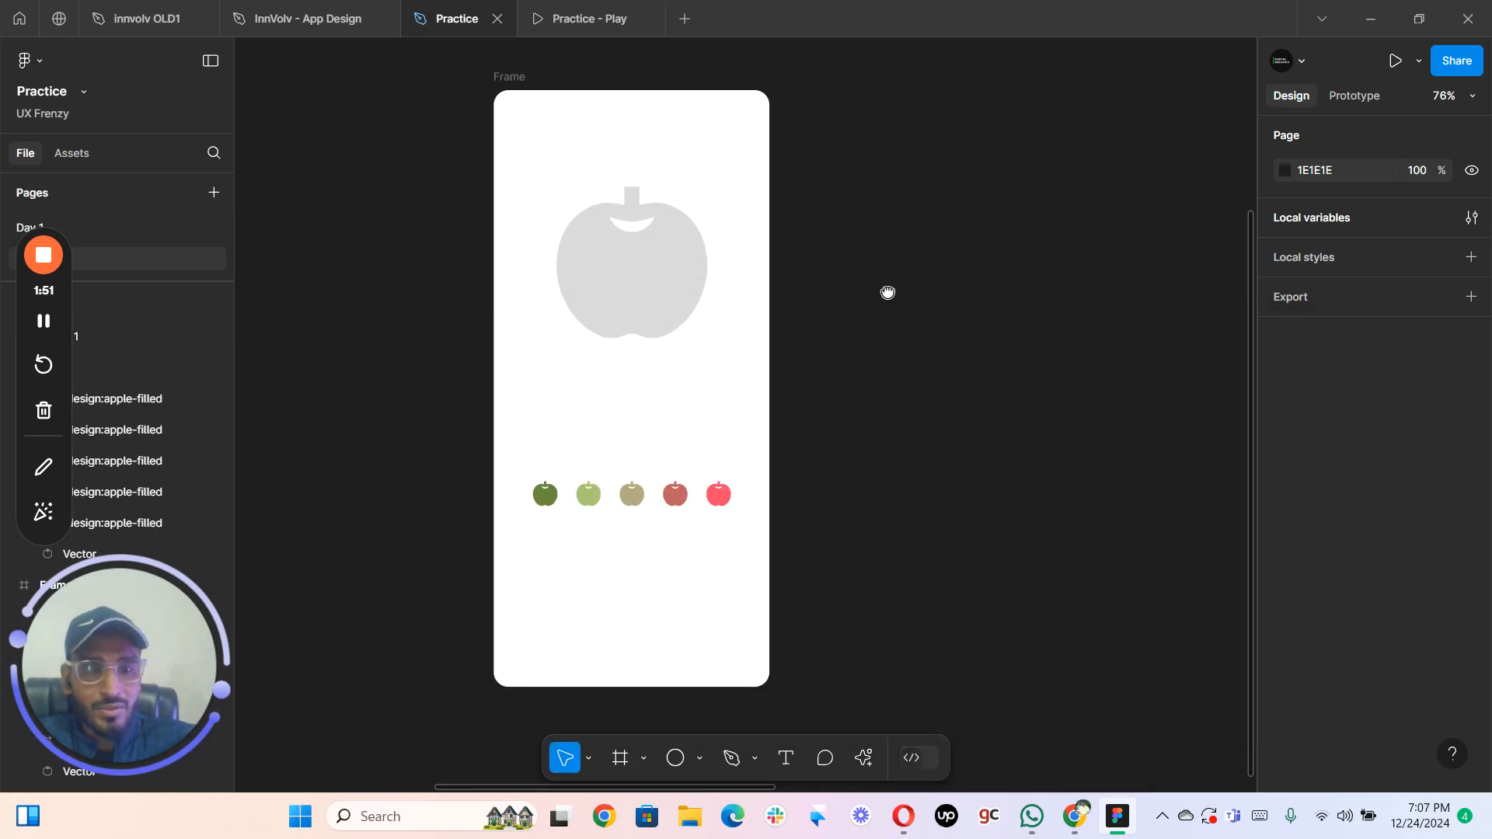
{"action": "left_click", "coordinate": [639, 231]}
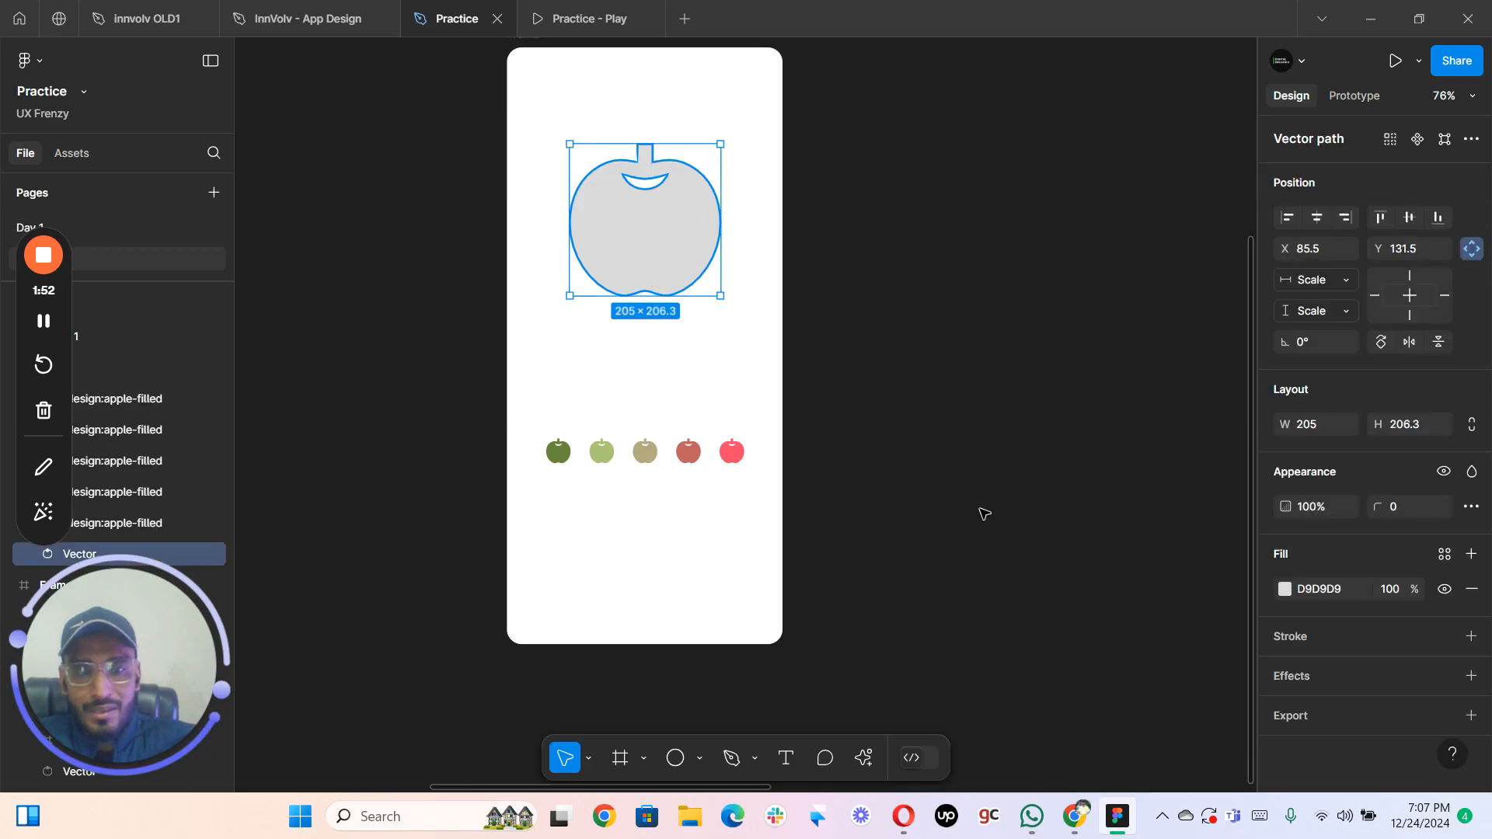
{"action": "left_click", "coordinate": [1443, 560]}
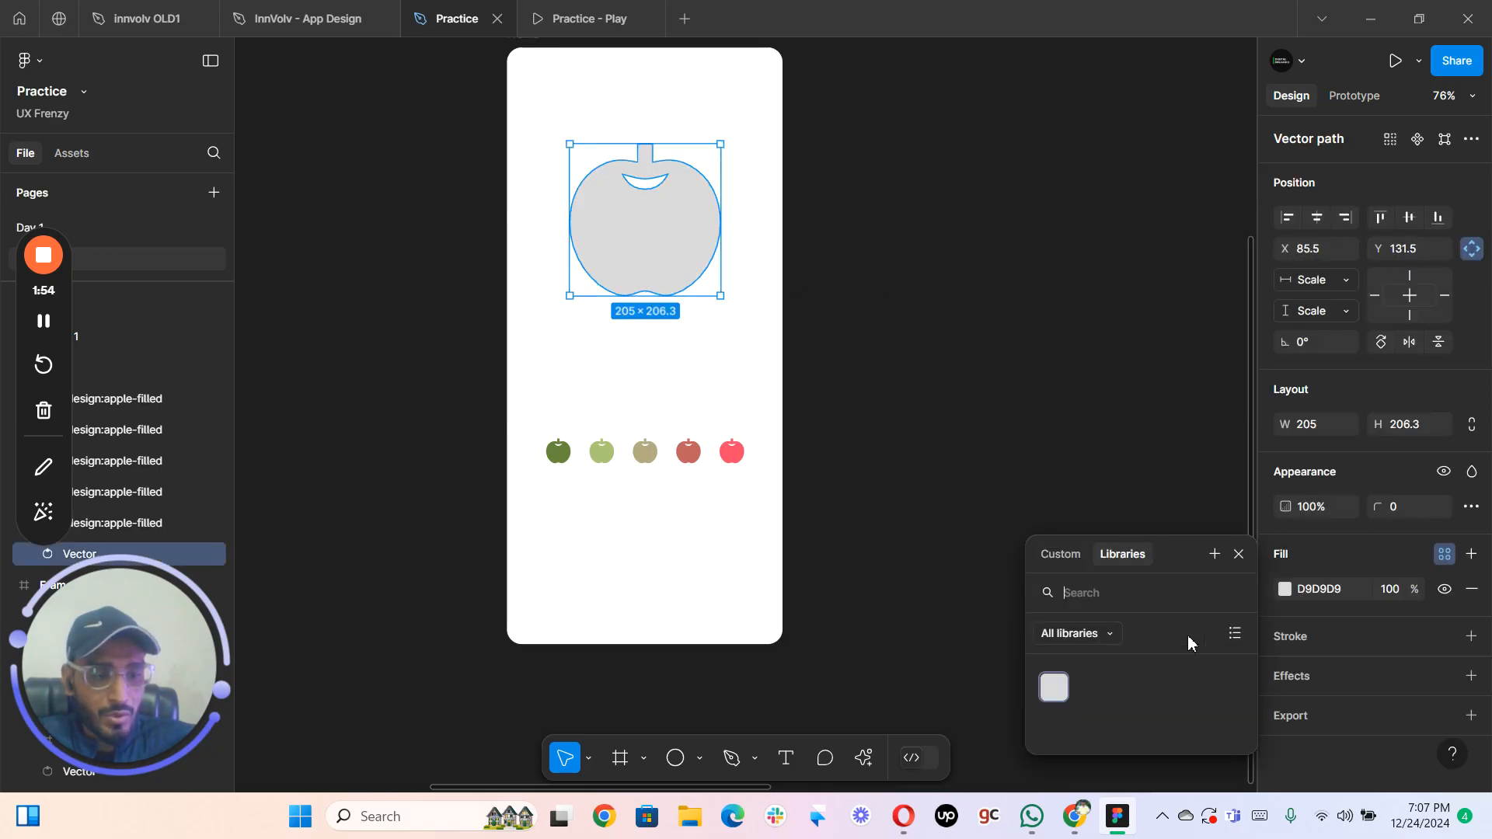
{"action": "left_click", "coordinate": [1054, 687]}
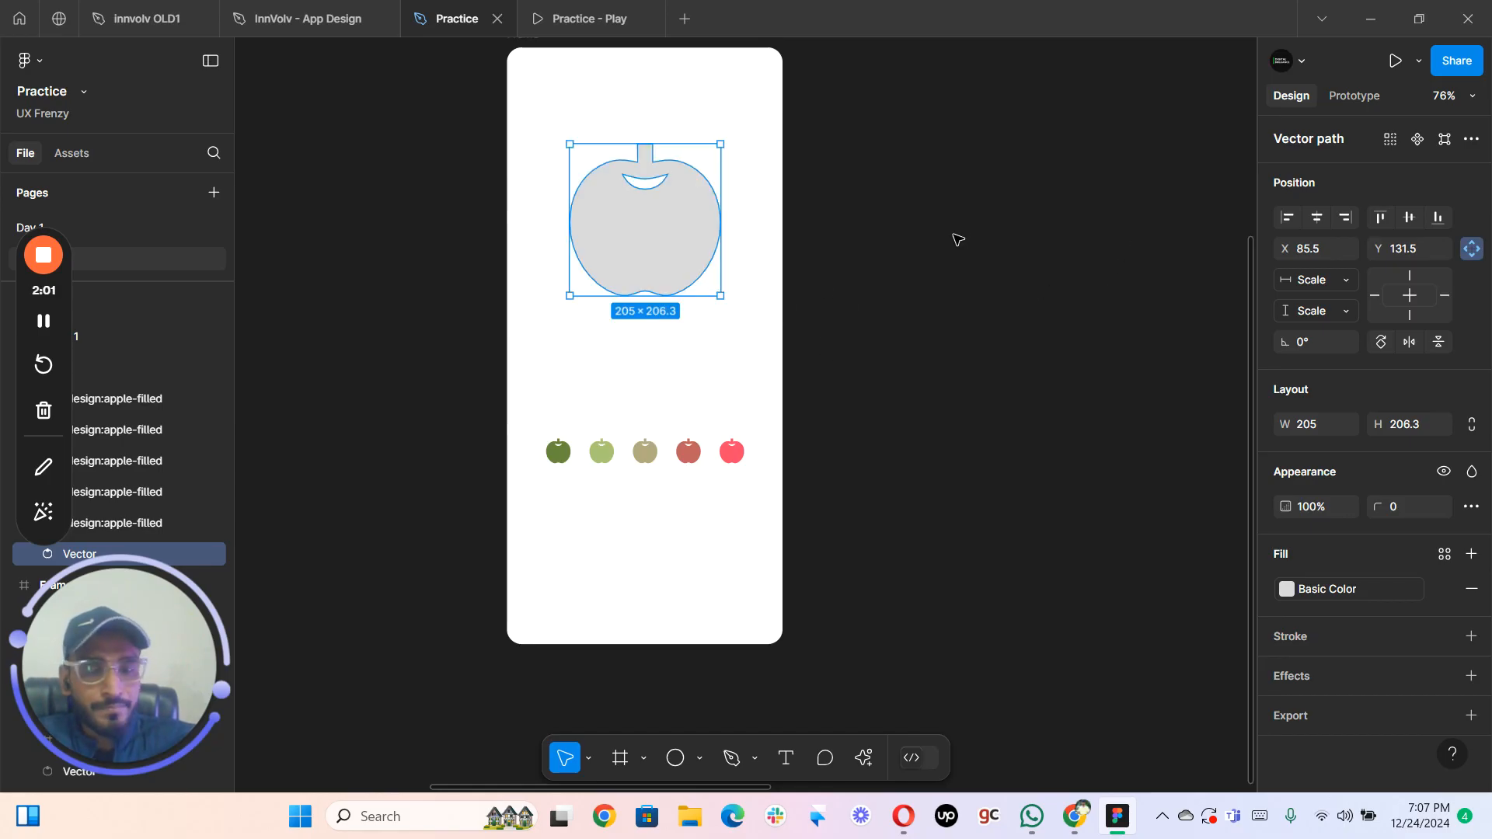
- Add an on-tap prototype interaction with the Set variable action to the small dark green apple
{"action": "left_click", "coordinate": [1361, 97]}
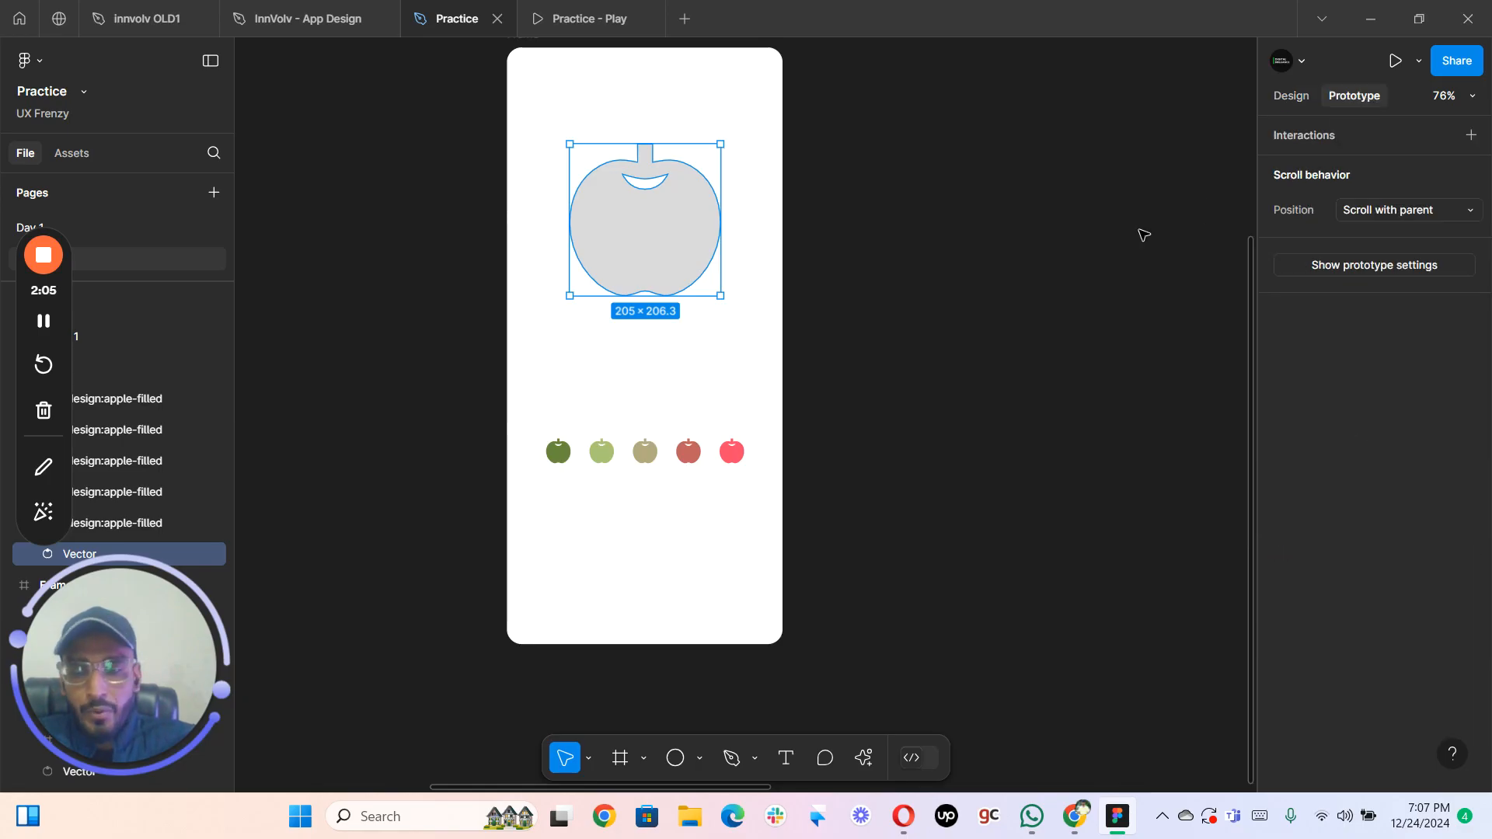
{"action": "left_click", "coordinate": [1471, 136]}
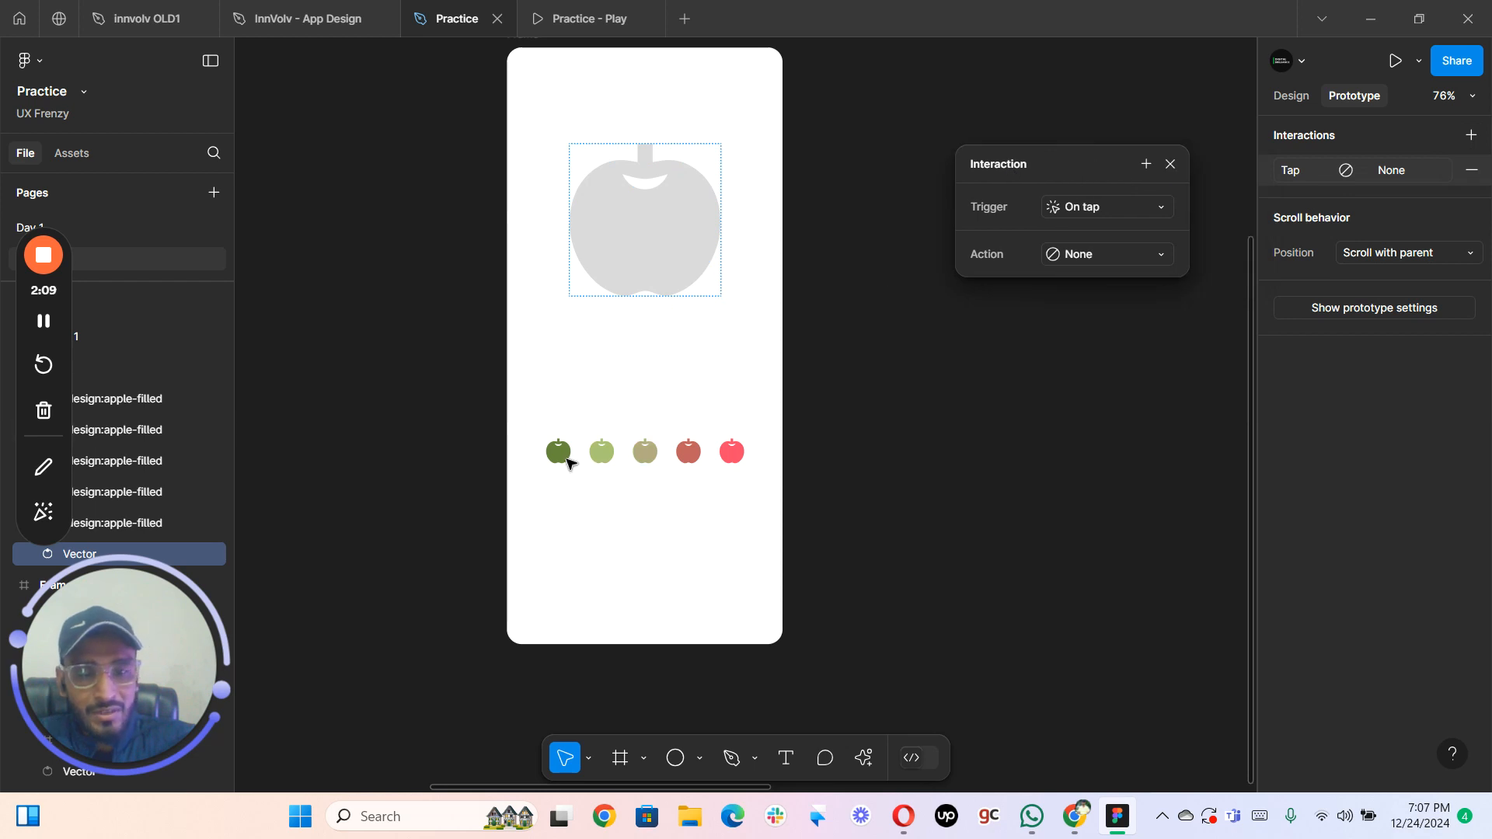
{"action": "left_click", "coordinate": [565, 462]}
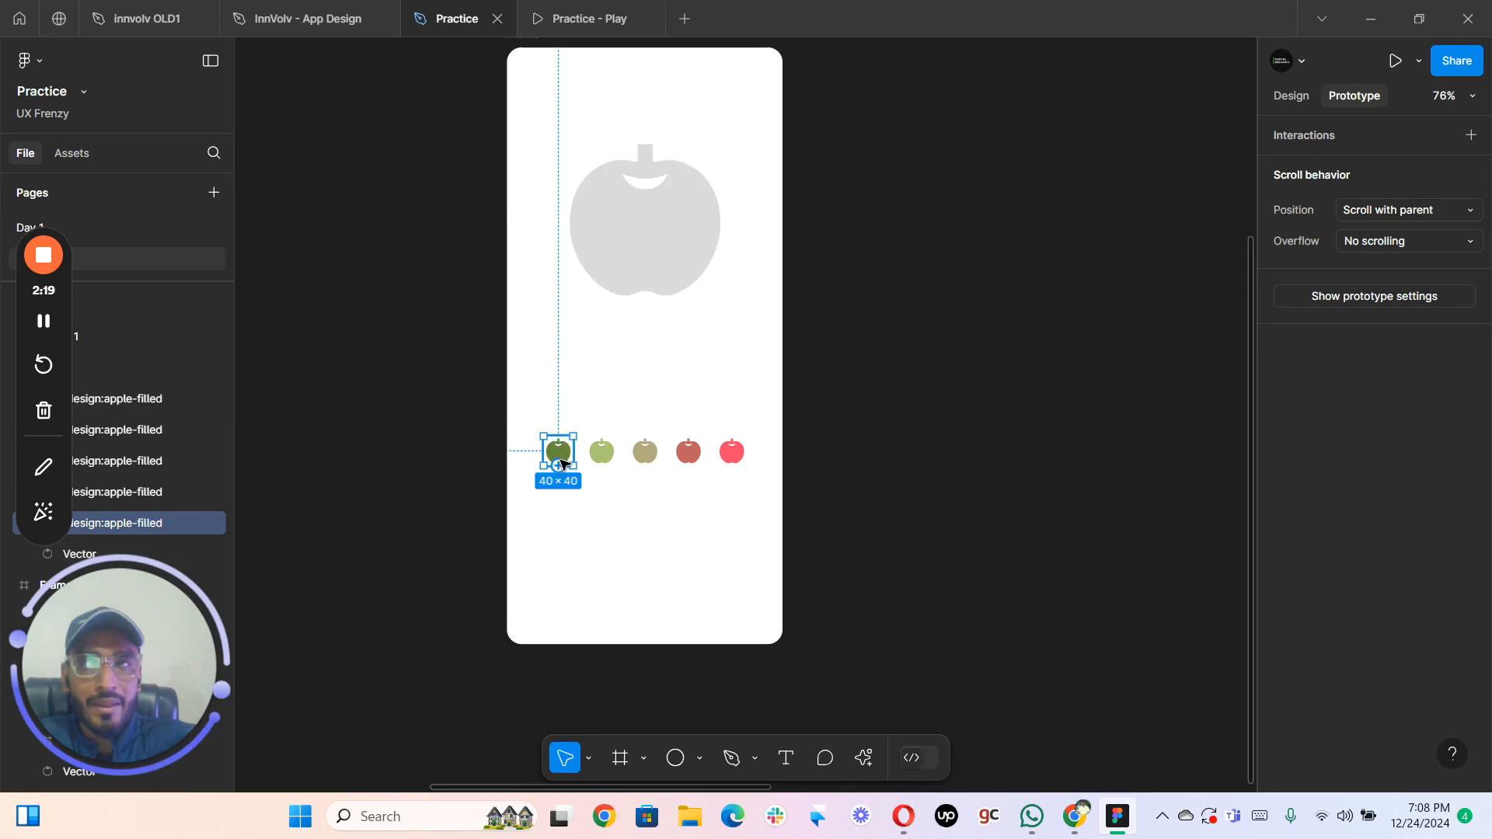
{"action": "left_click", "coordinate": [1471, 134]}
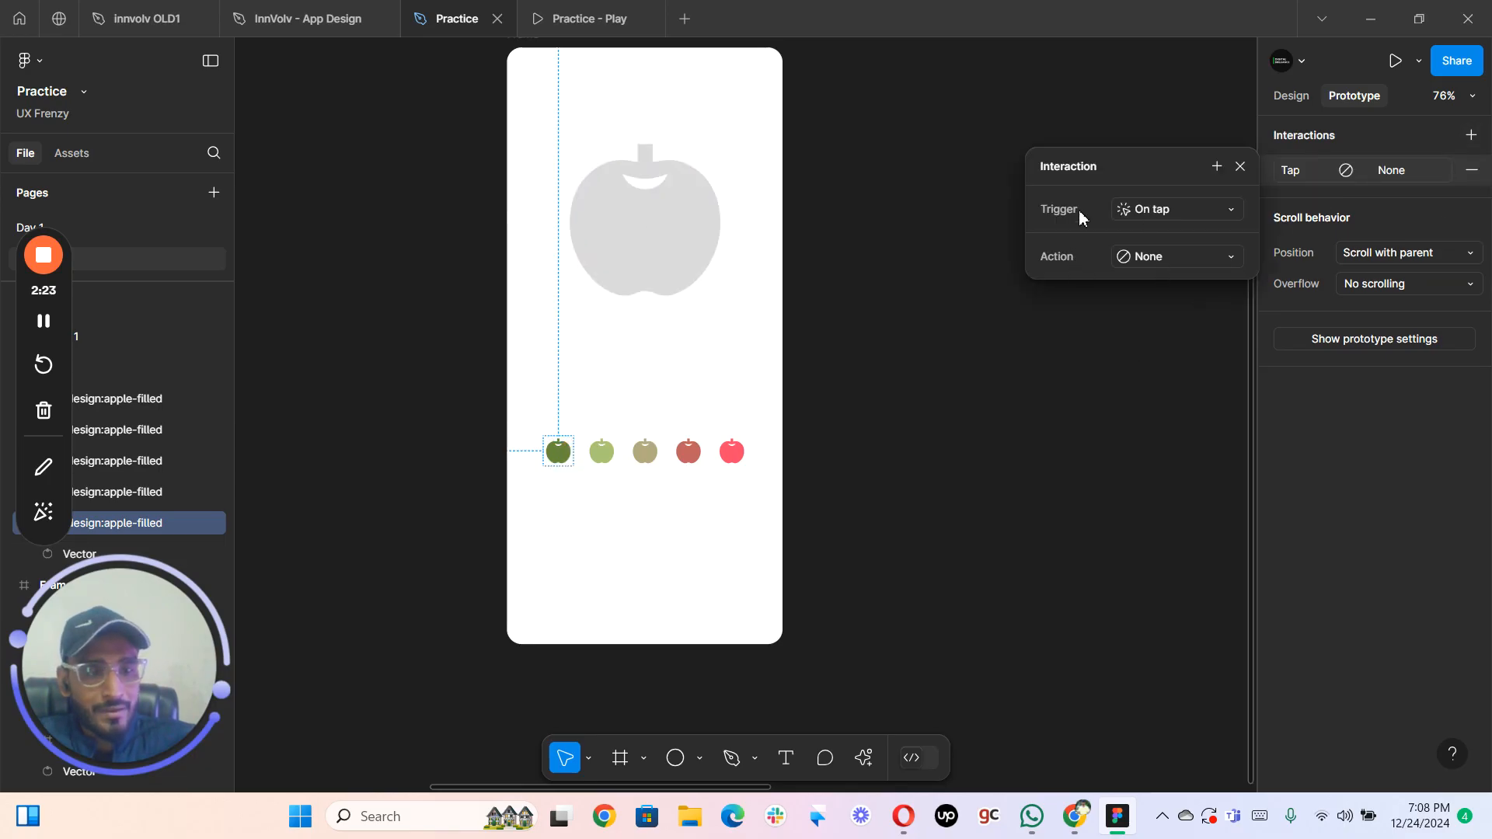
{"action": "left_click", "coordinate": [1168, 257]}
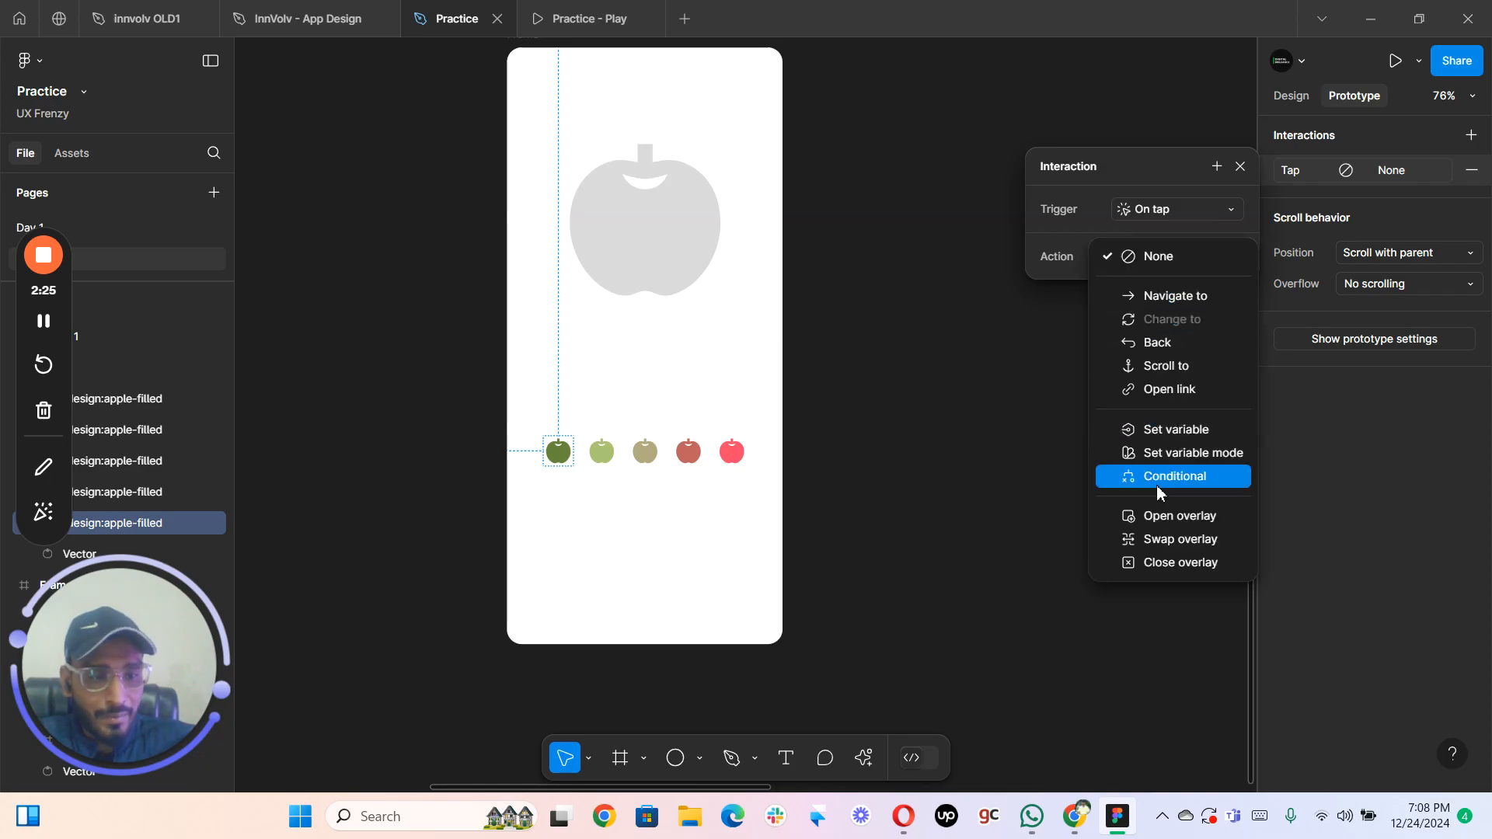
{"action": "left_click", "coordinate": [1160, 430]}
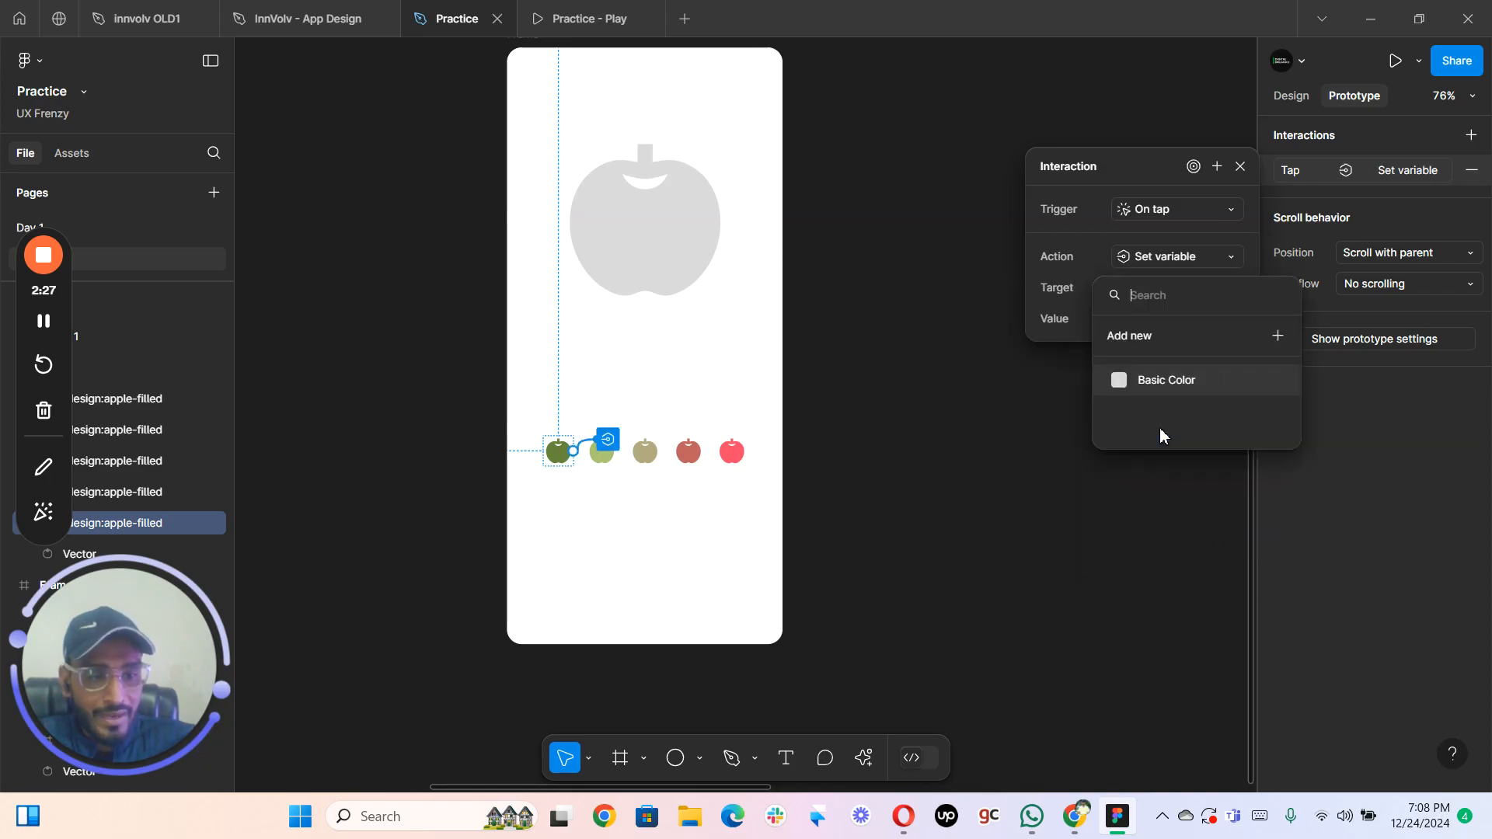
- Target Basic Color in the dark green apple's interaction and set the value to the page's dark green
{"action": "left_click", "coordinate": [1085, 286]}
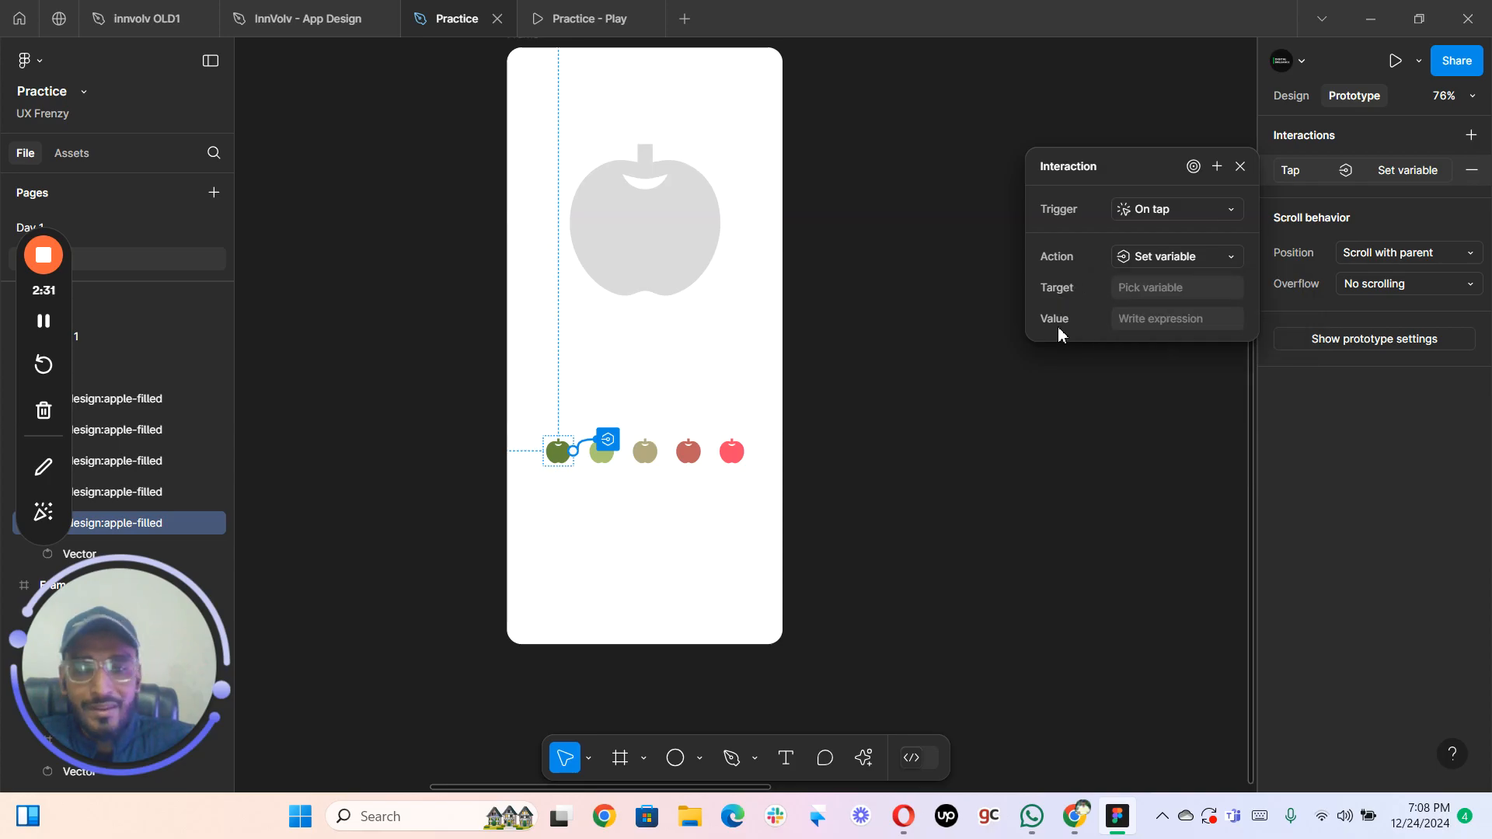
{"action": "left_click", "coordinate": [1175, 289]}
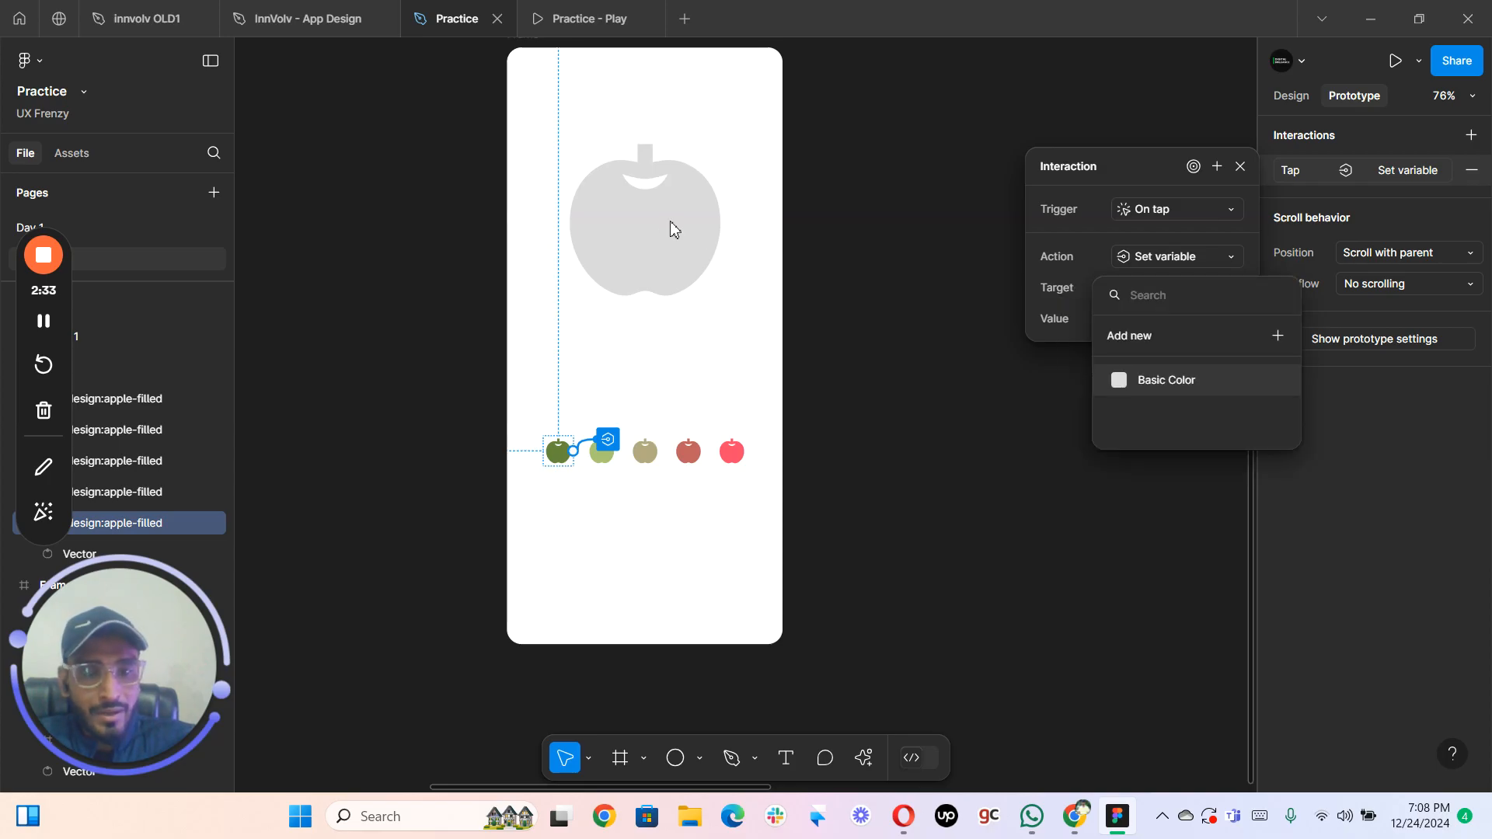
{"action": "left_click", "coordinate": [1149, 386]}
{"action": "left_click", "coordinate": [1123, 320]}
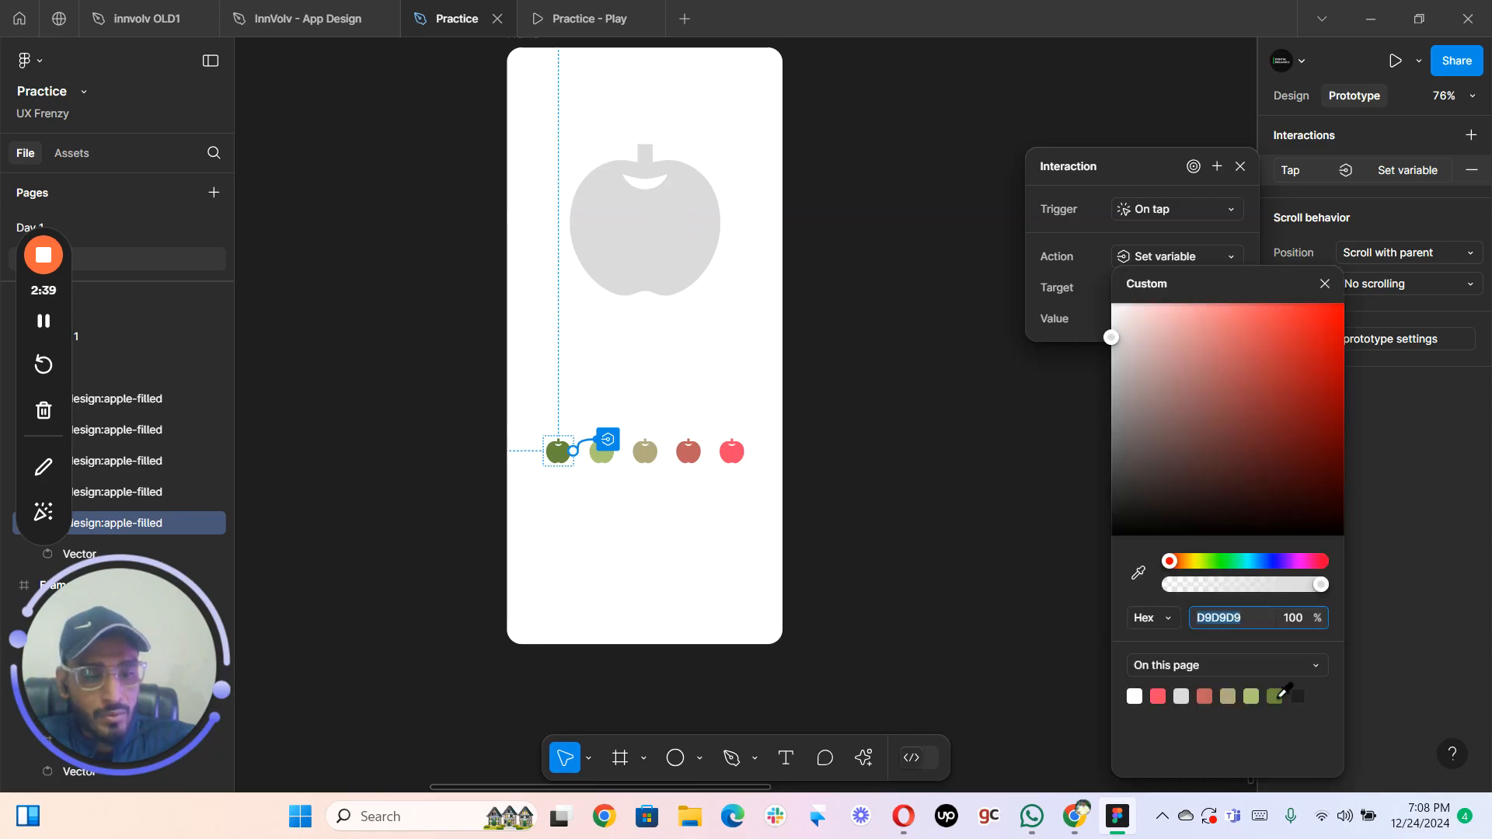
{"action": "left_click", "coordinate": [1276, 695]}
- Give the small light green apple an on-tap interaction that sets the Basic Color variable to A9C574
{"action": "left_click", "coordinate": [604, 464]}
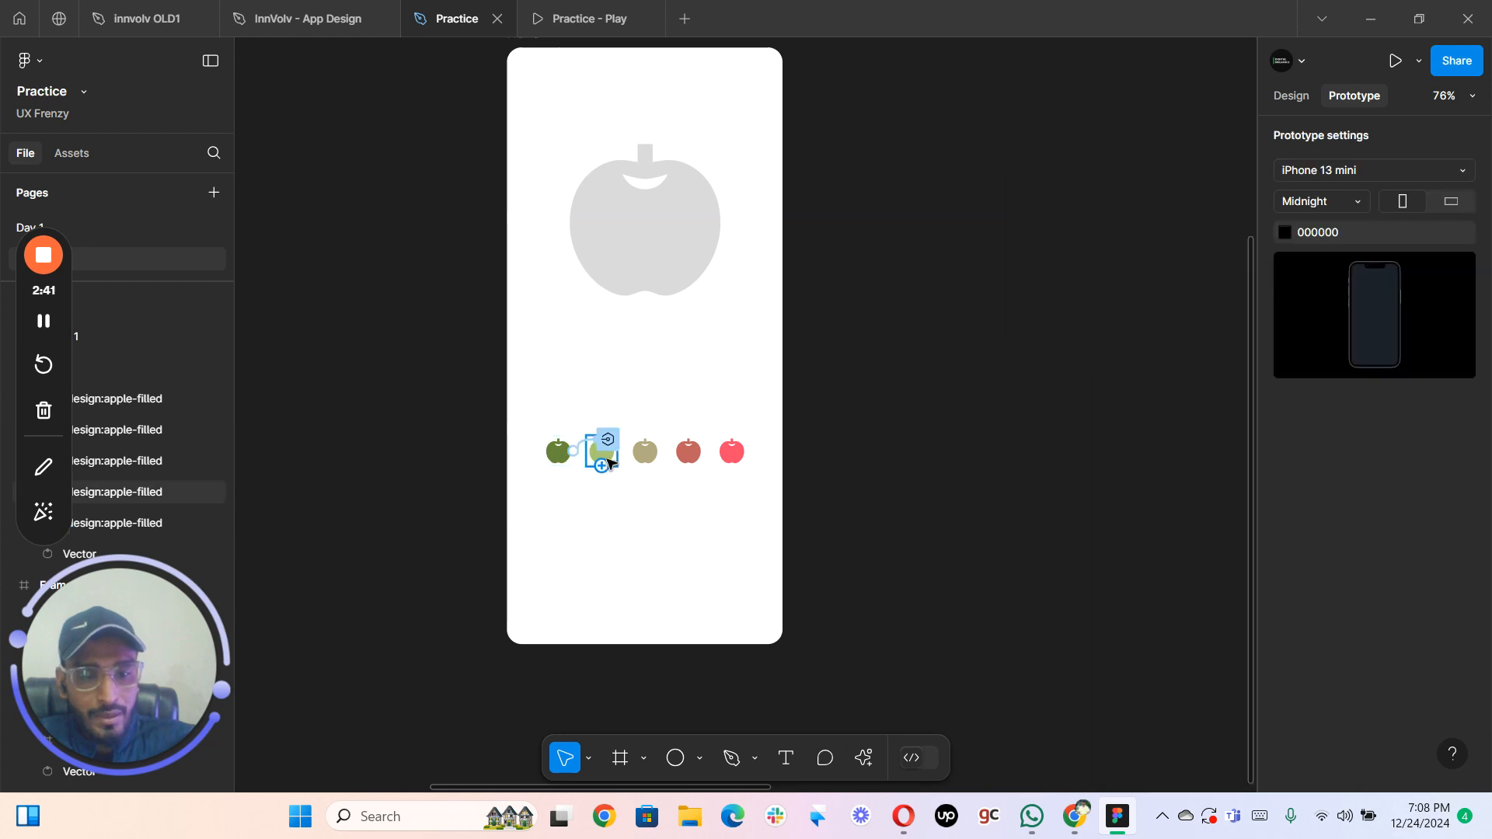
{"action": "left_click", "coordinate": [1471, 135]}
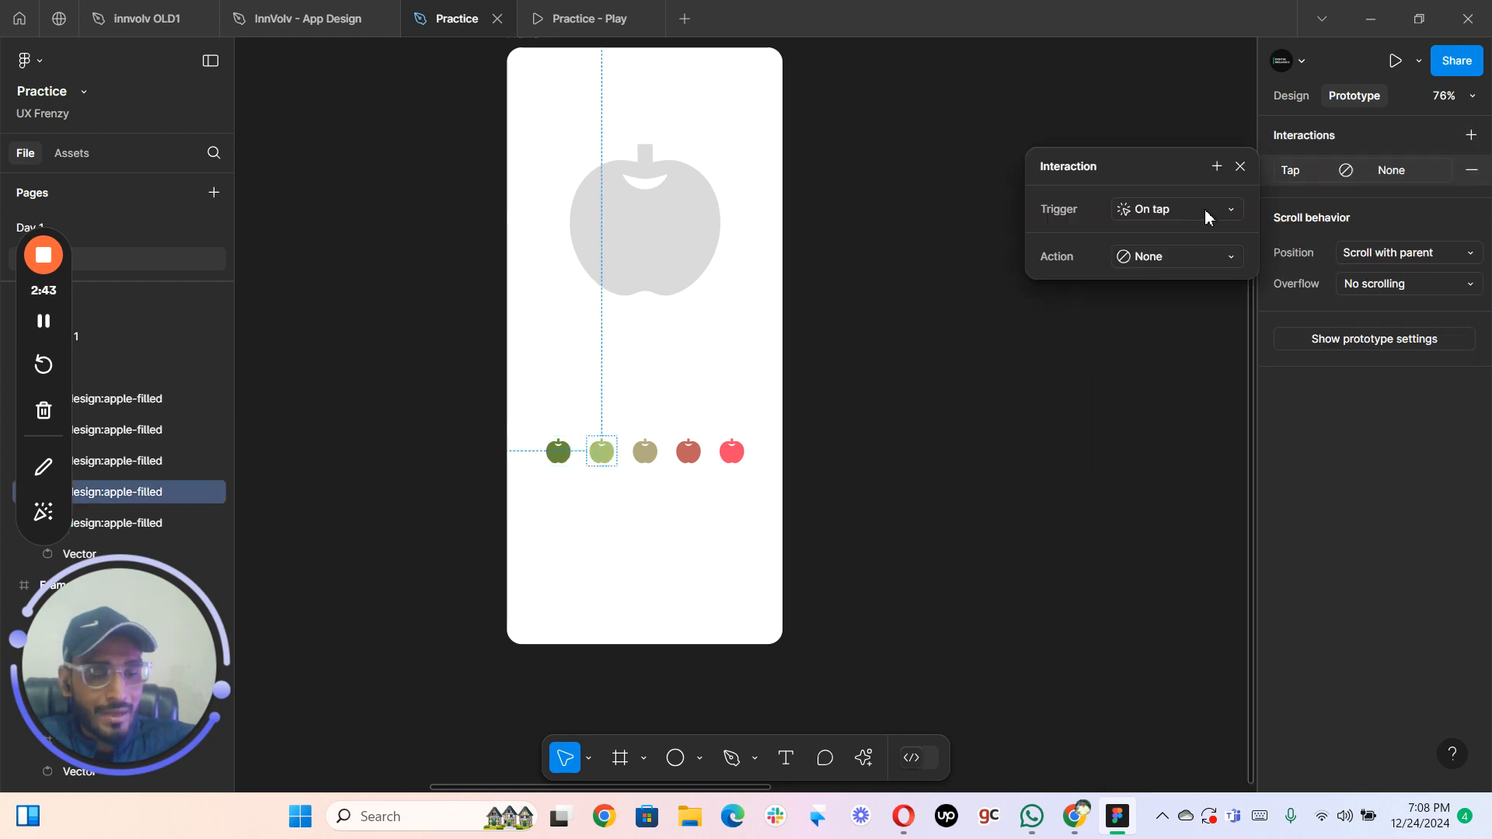
{"action": "left_click", "coordinate": [1148, 259]}
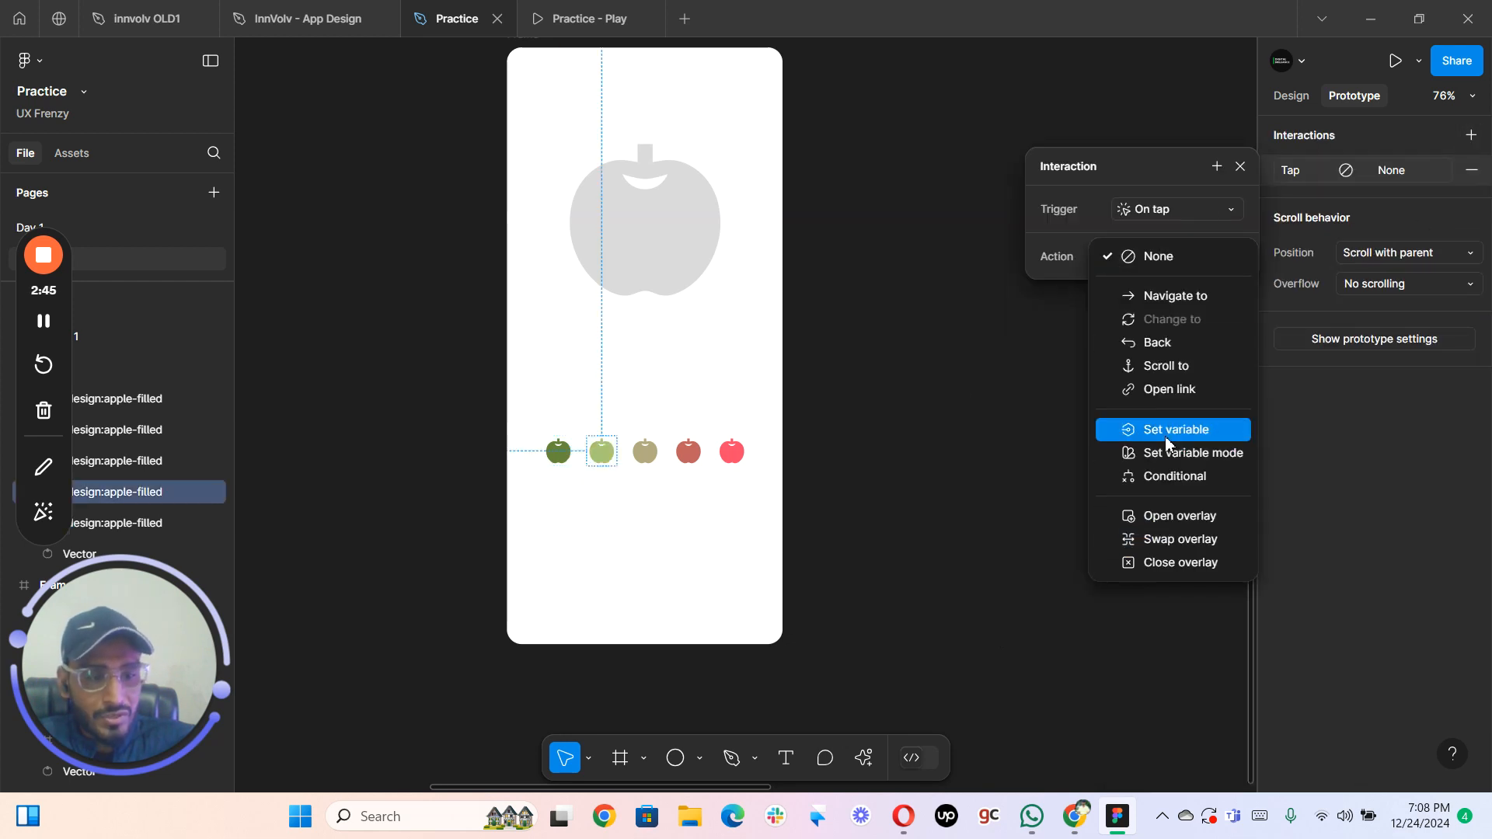
{"action": "left_click", "coordinate": [1127, 429]}
{"action": "left_click", "coordinate": [1163, 380]}
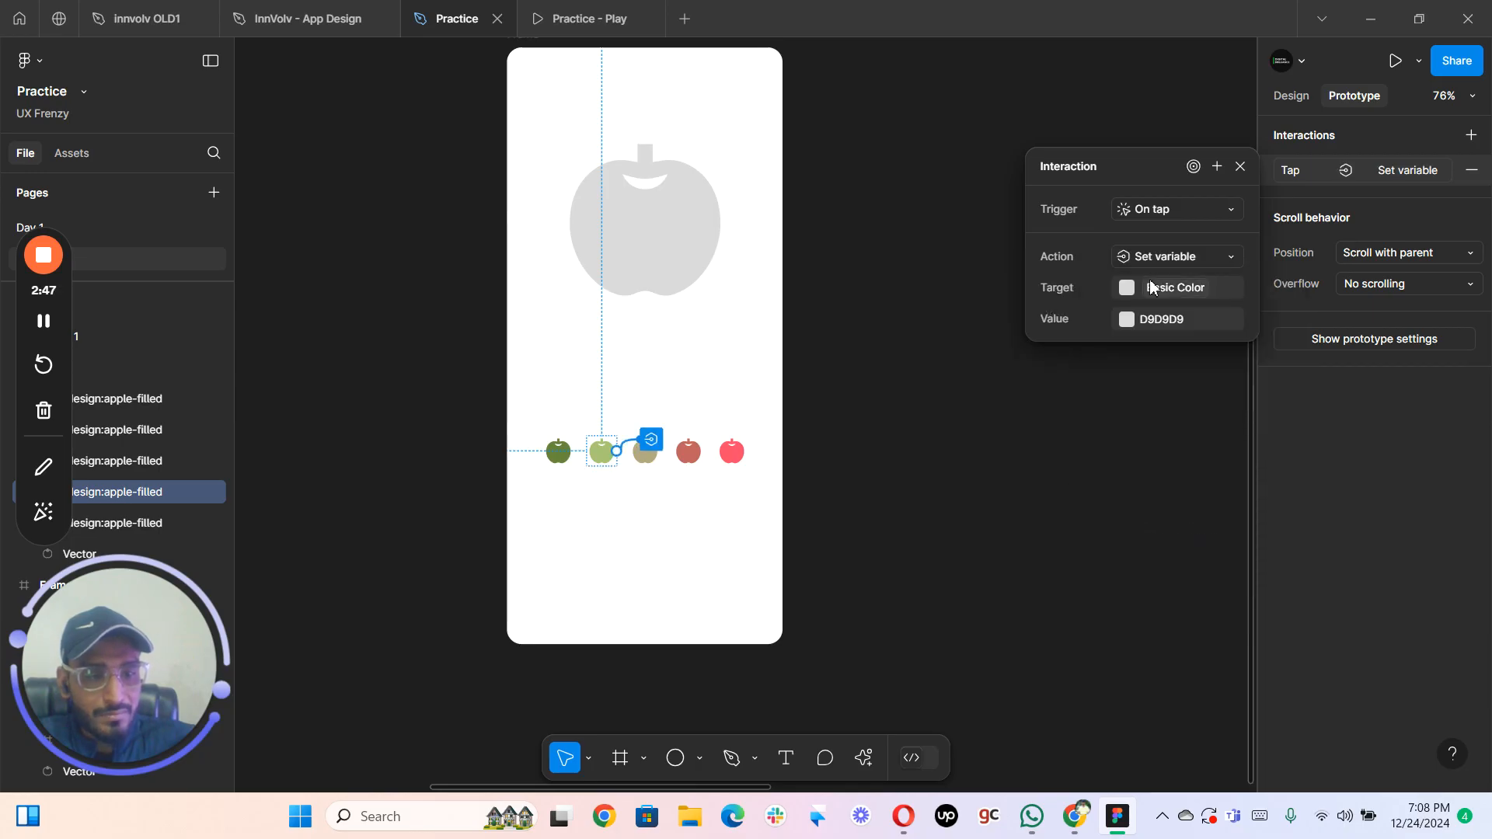
{"action": "left_click", "coordinate": [1143, 326]}
{"action": "left_click", "coordinate": [1128, 323]}
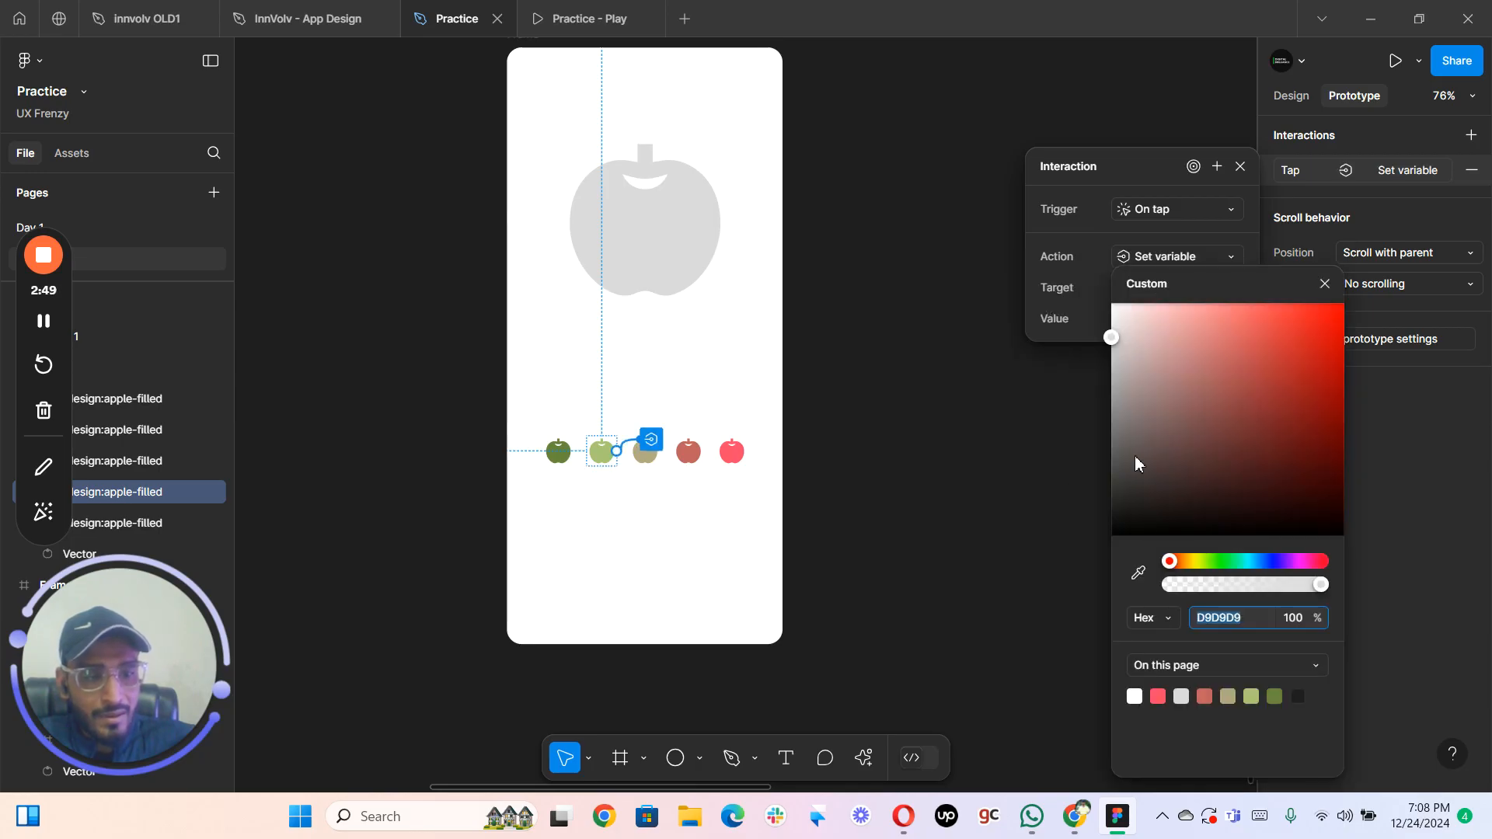
{"action": "left_click", "coordinate": [1252, 696]}
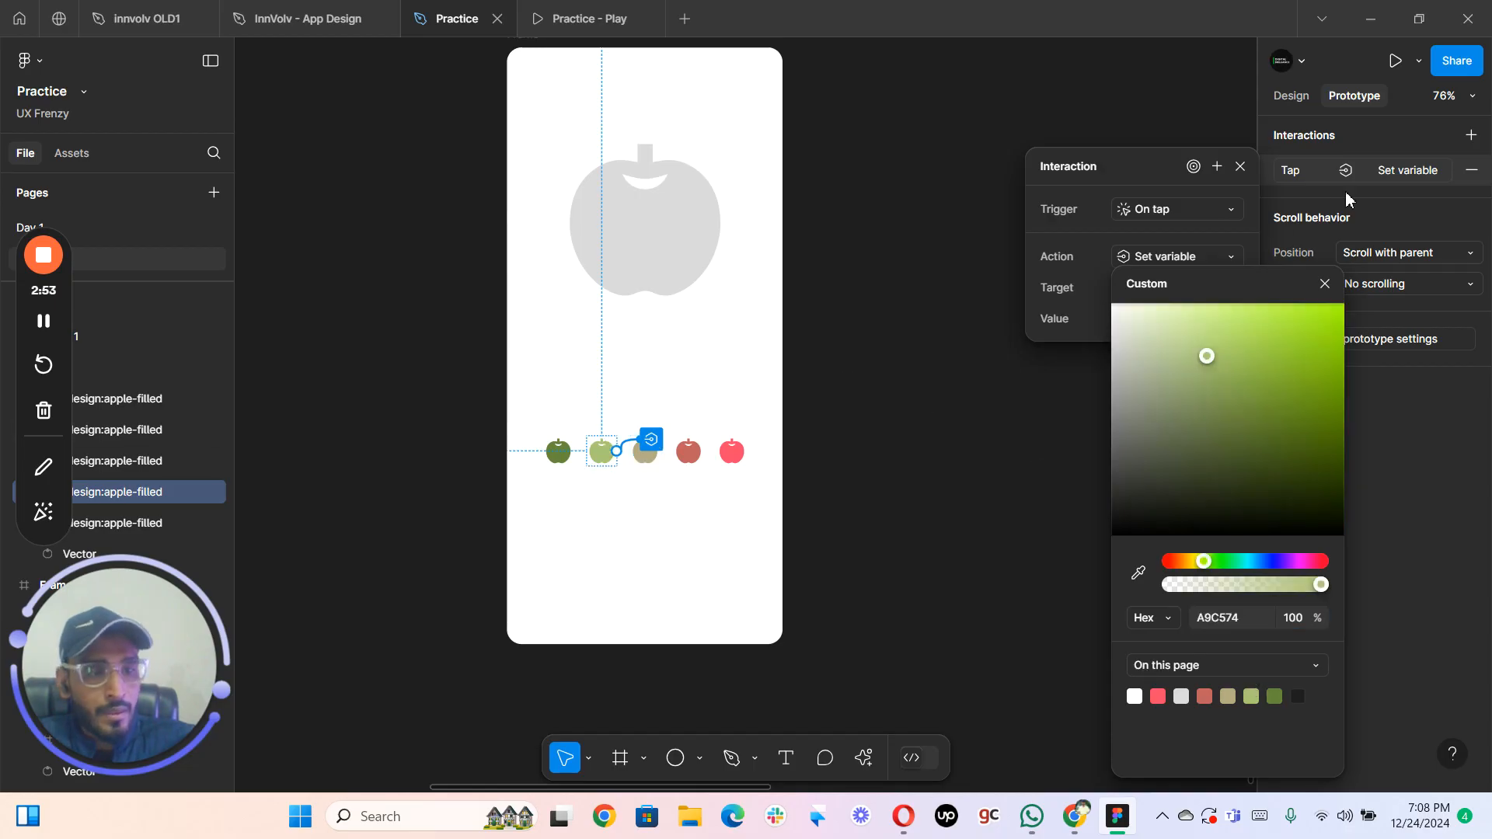
- Give the small tan apple an on-tap interaction that sets the Basic Color variable to the page's tan color
{"action": "left_click", "coordinate": [1296, 200]}
{"action": "left_click", "coordinate": [640, 455]}
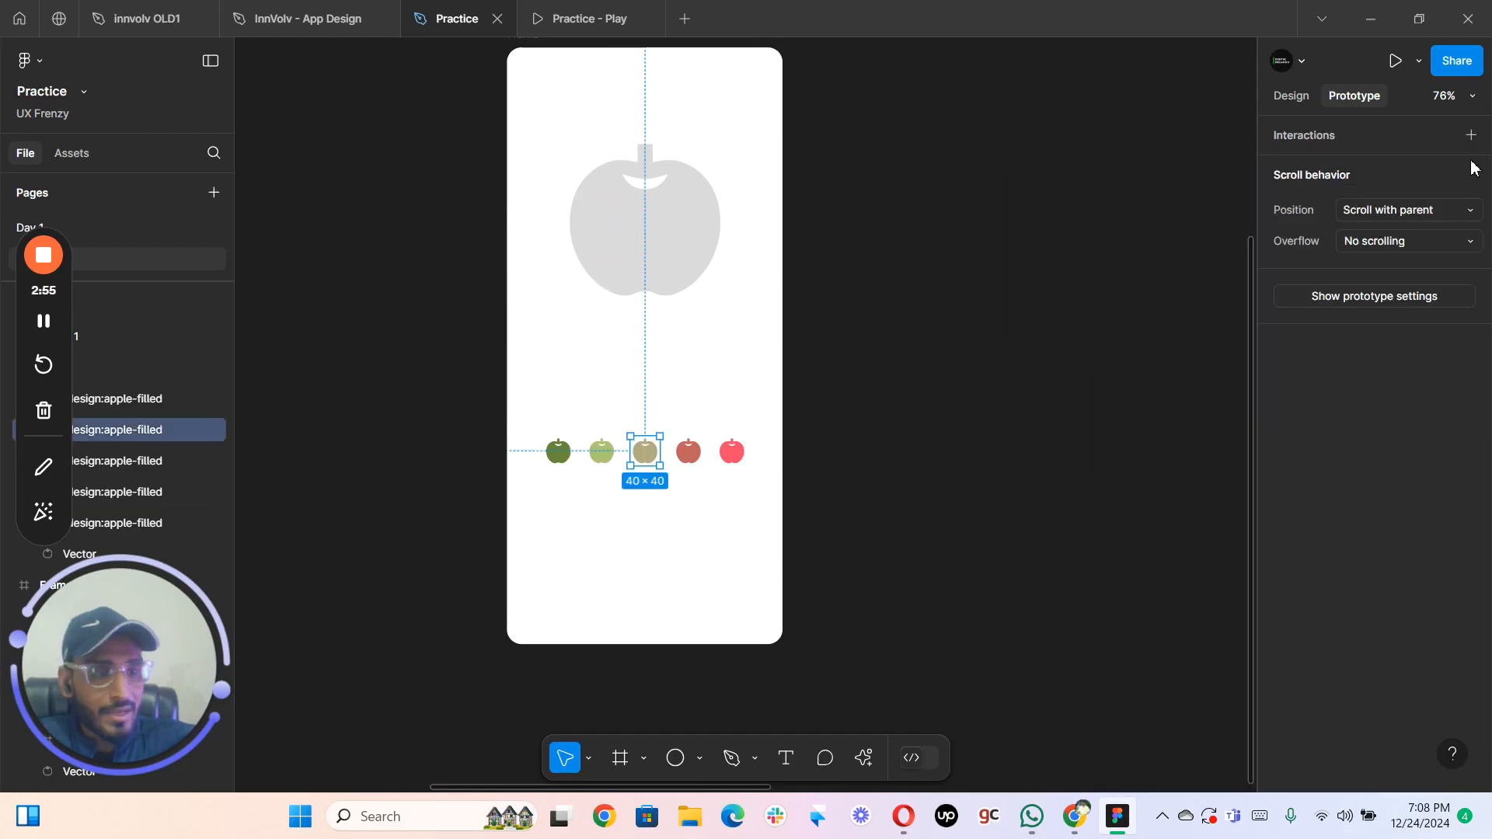
{"action": "left_click", "coordinate": [1471, 136]}
{"action": "left_click", "coordinate": [1174, 254]}
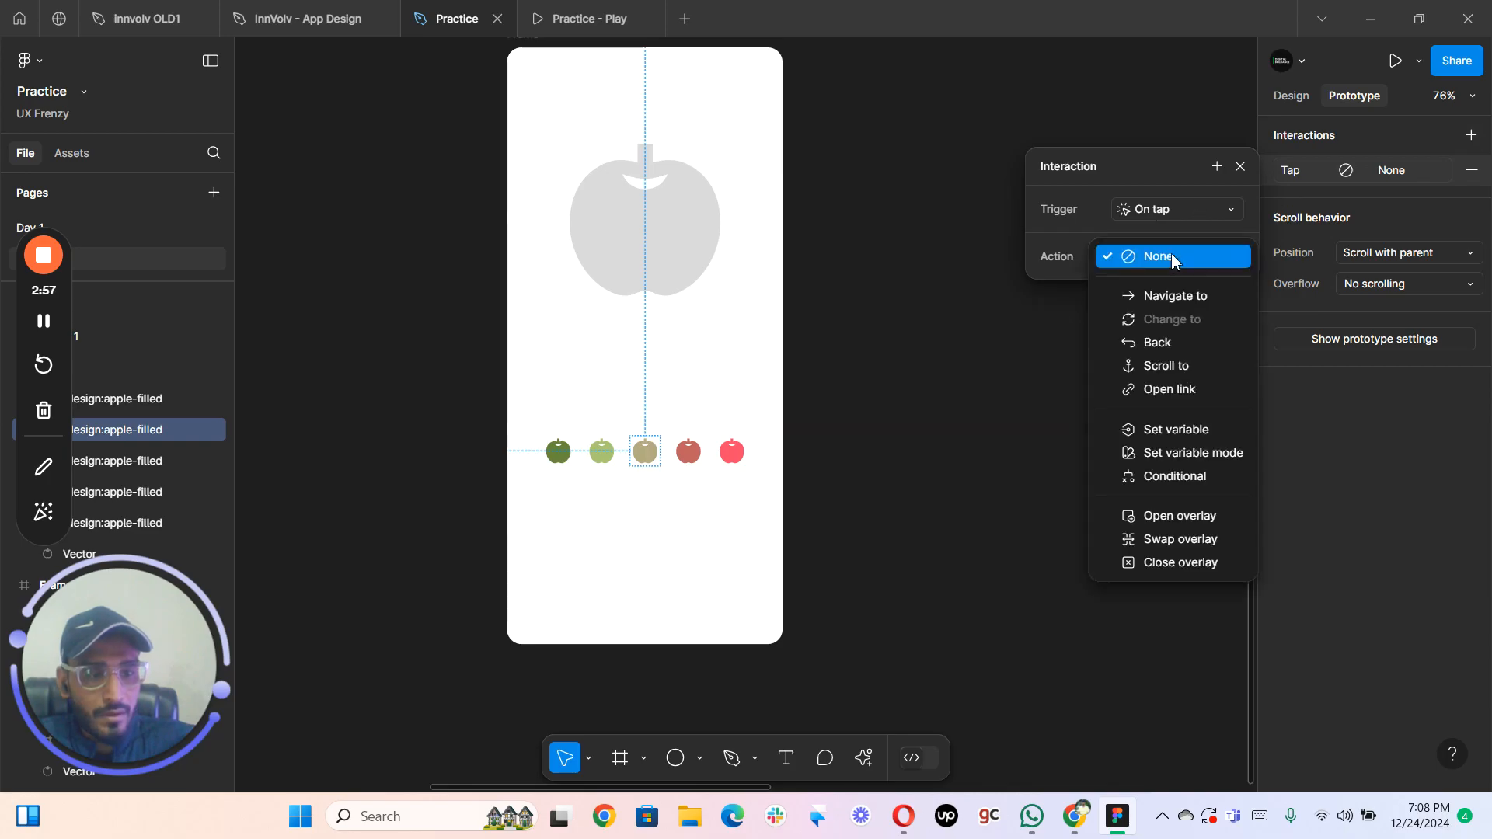
{"action": "left_click", "coordinate": [1148, 432]}
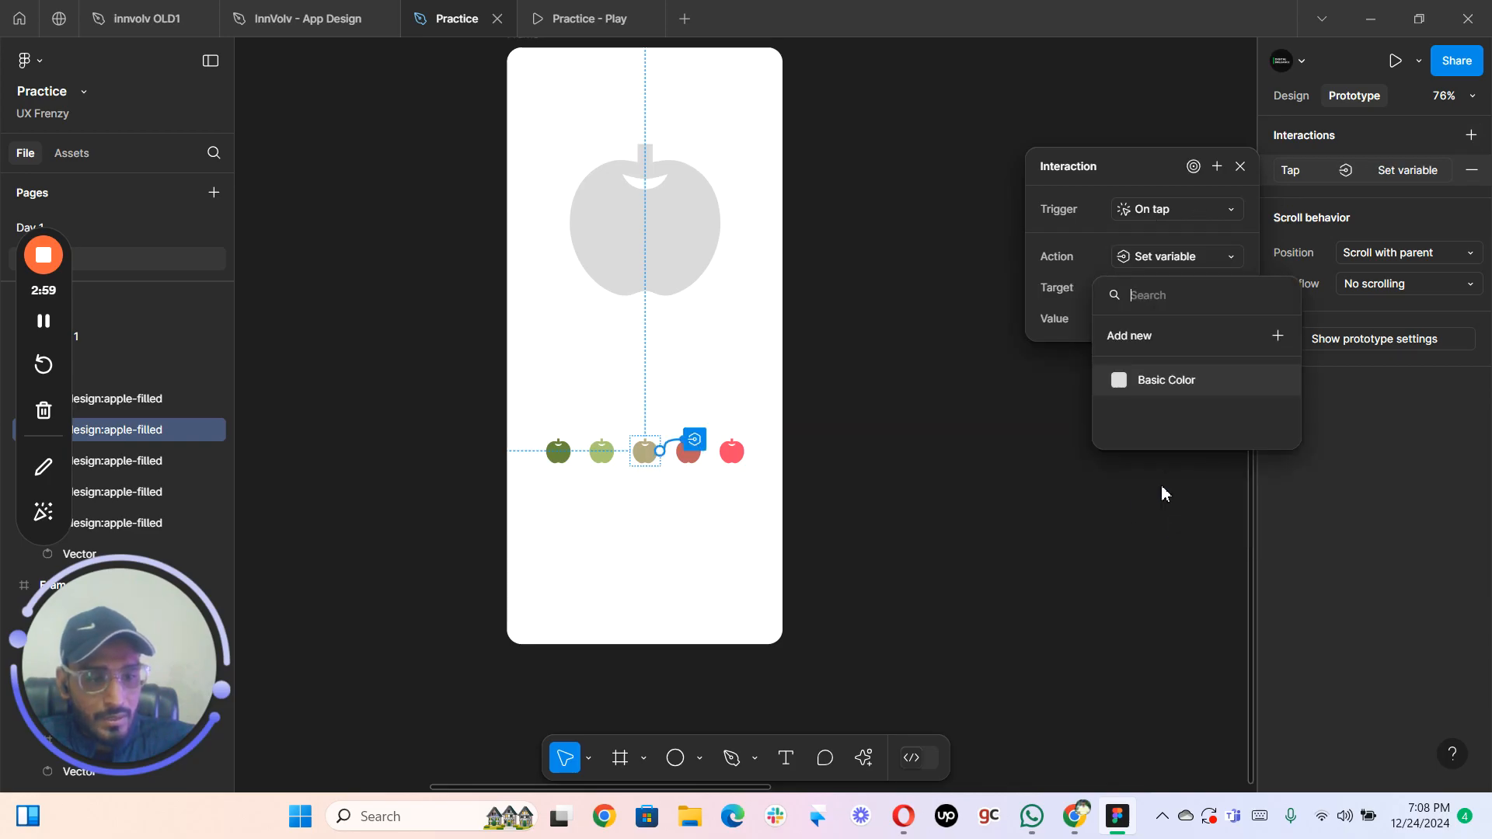
{"action": "left_click", "coordinate": [1203, 379]}
{"action": "left_click", "coordinate": [1159, 320]}
{"action": "left_click", "coordinate": [1127, 319]}
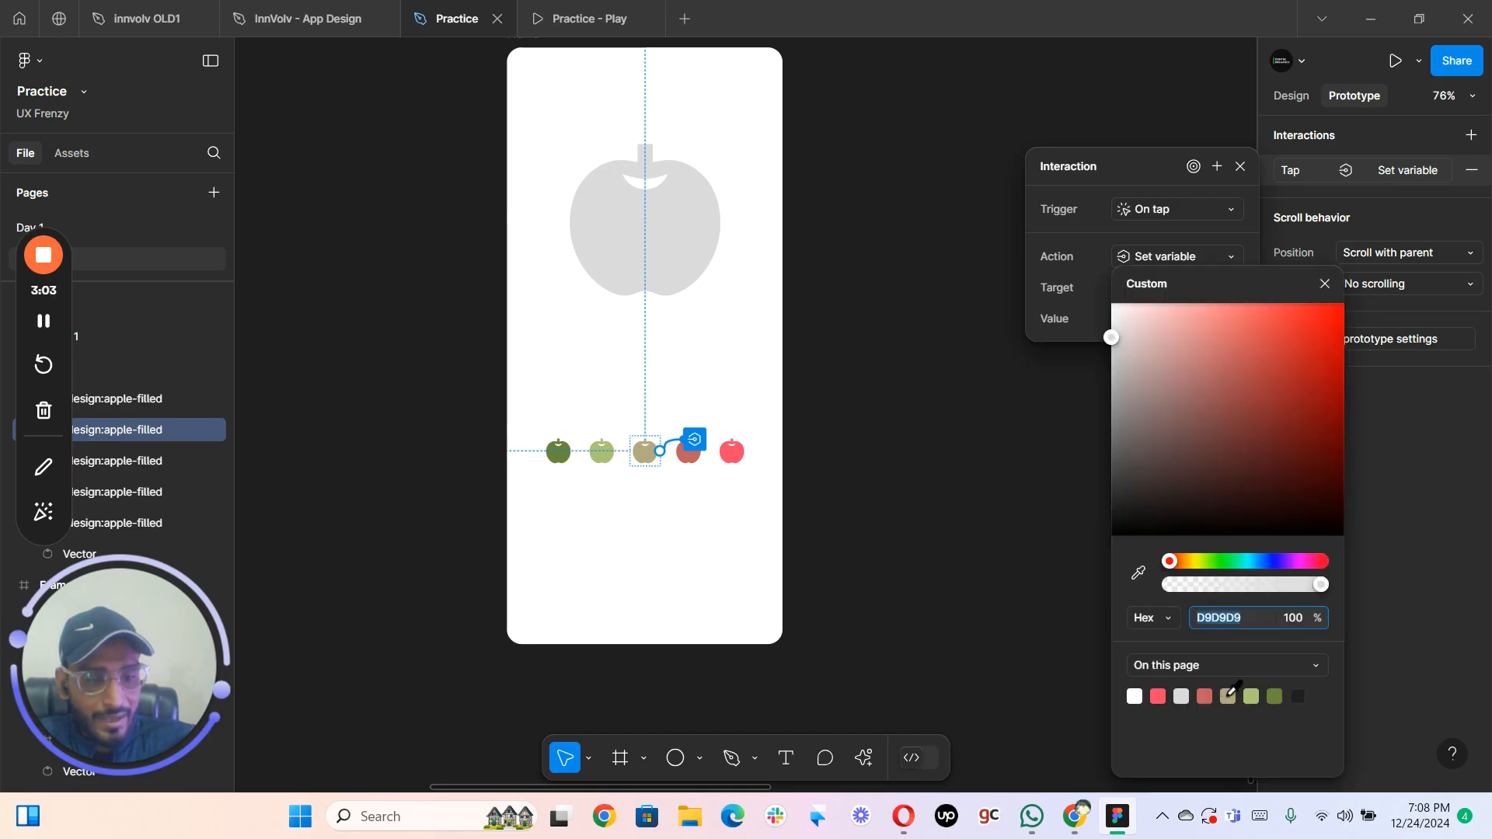
{"action": "left_click", "coordinate": [1227, 696]}
{"action": "left_click", "coordinate": [1018, 470]}
- Give the small dull red apple an on-tap interaction that sets the Basic Color variable to BF5F5E
{"action": "left_click", "coordinate": [685, 454]}
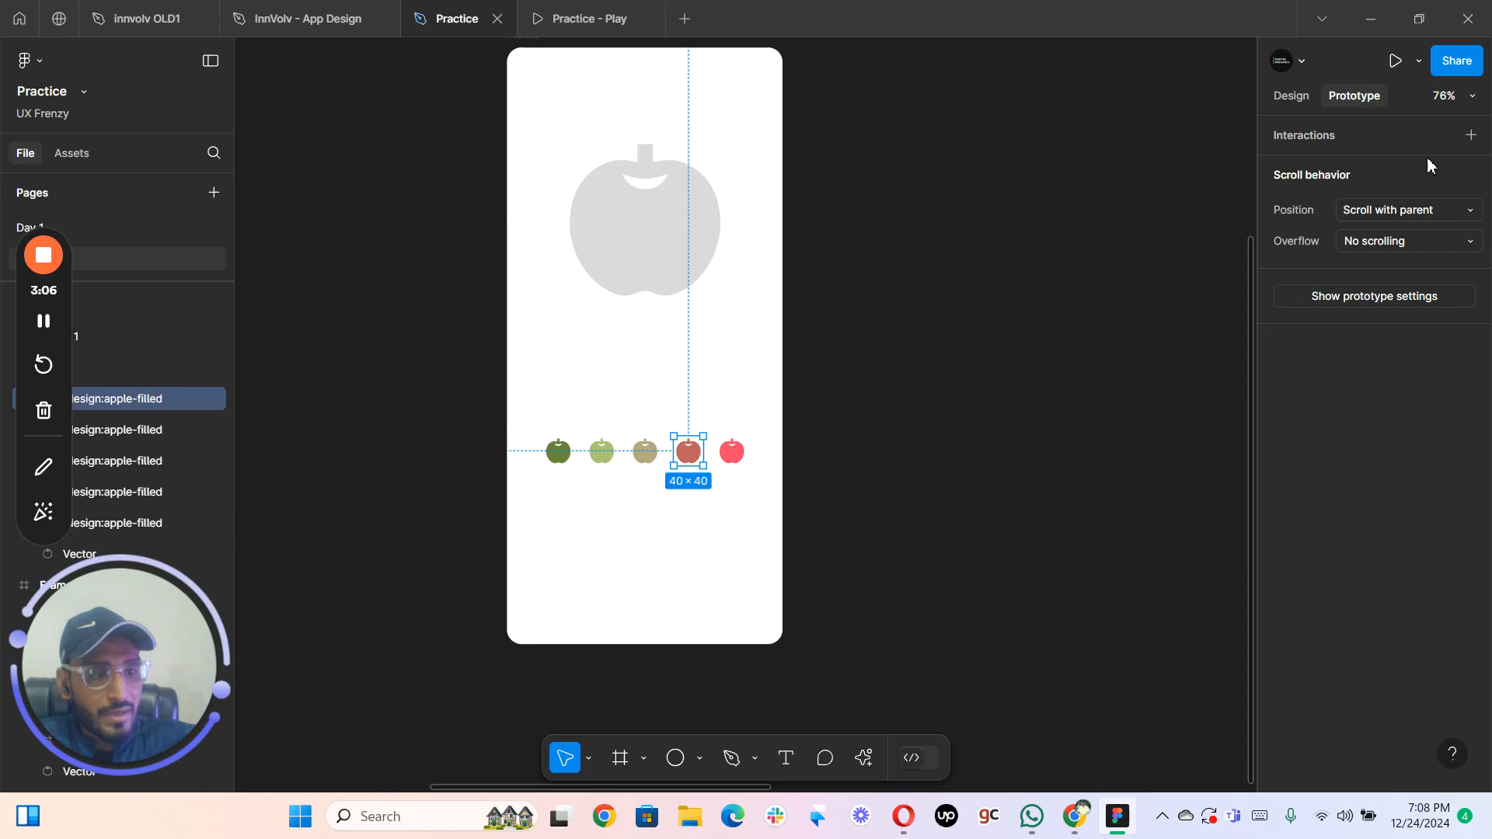
{"action": "left_click", "coordinate": [1470, 135]}
{"action": "left_click", "coordinate": [1182, 214]}
{"action": "left_click", "coordinate": [1180, 214]}
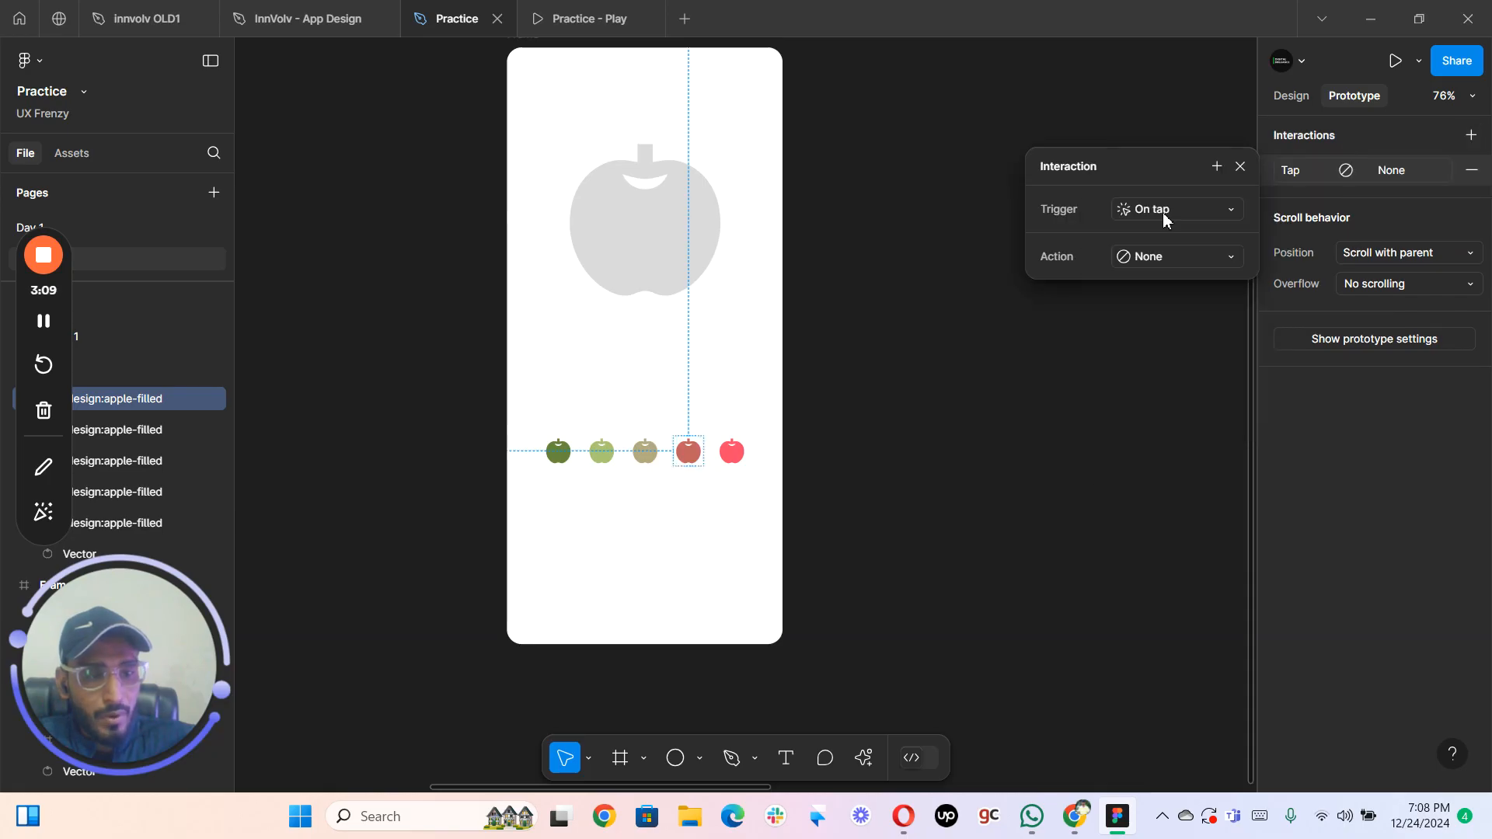
{"action": "left_click", "coordinate": [1151, 254]}
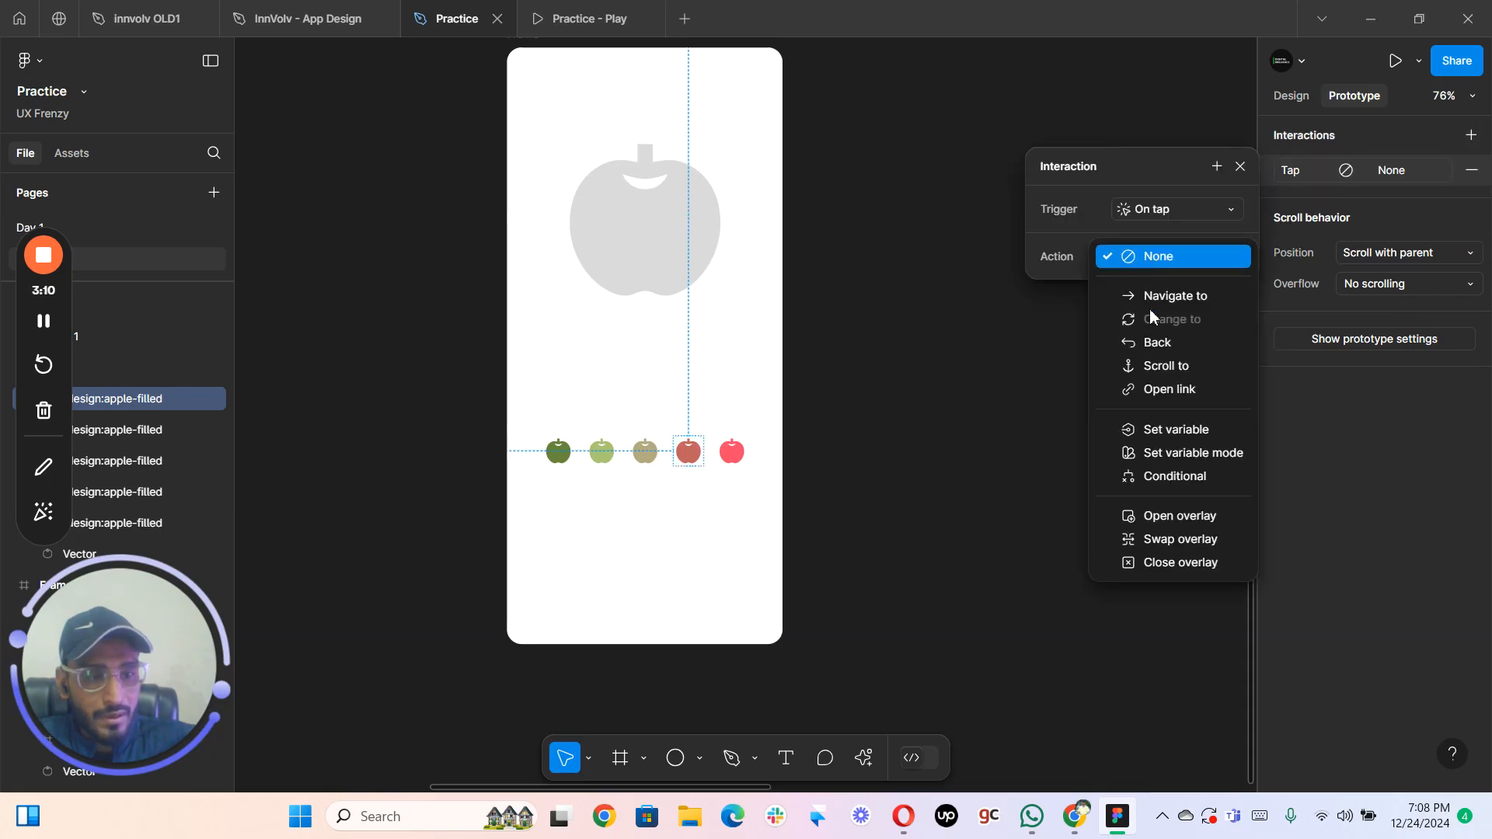
{"action": "left_click", "coordinate": [1169, 430]}
{"action": "left_click", "coordinate": [1148, 385]}
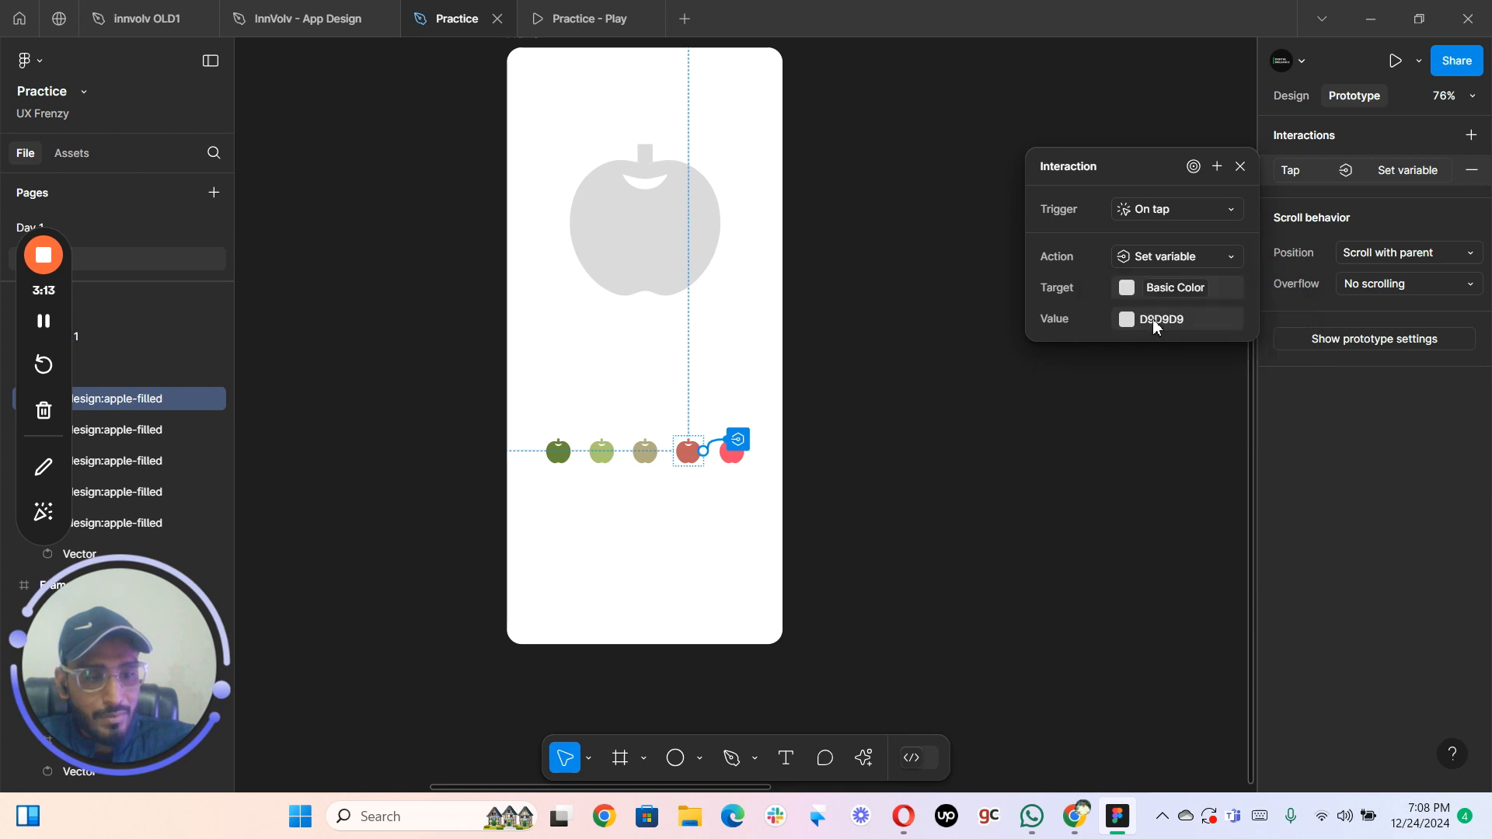
{"action": "left_click", "coordinate": [1126, 321]}
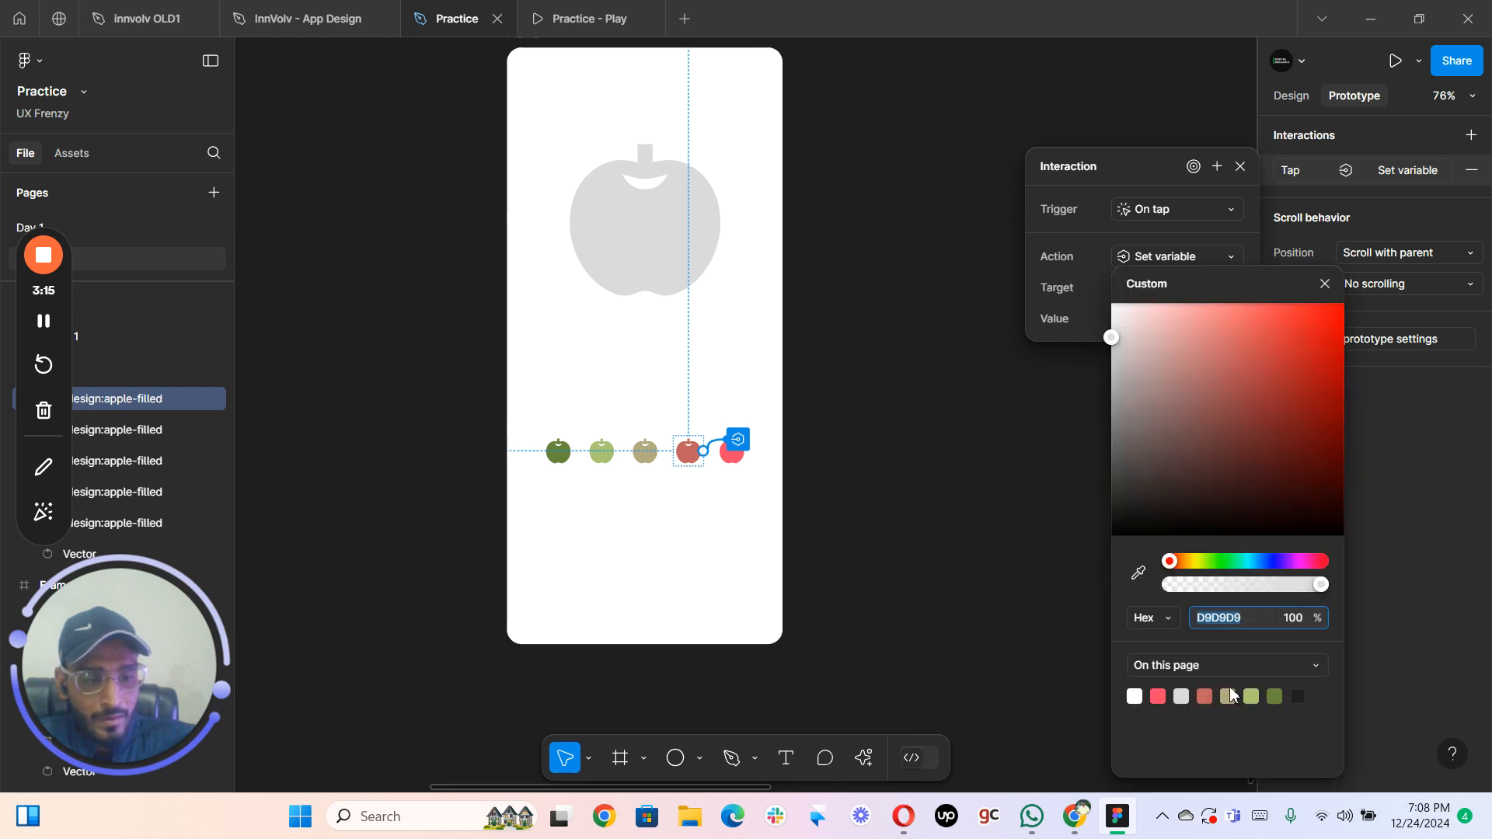
{"action": "left_click", "coordinate": [1204, 696]}
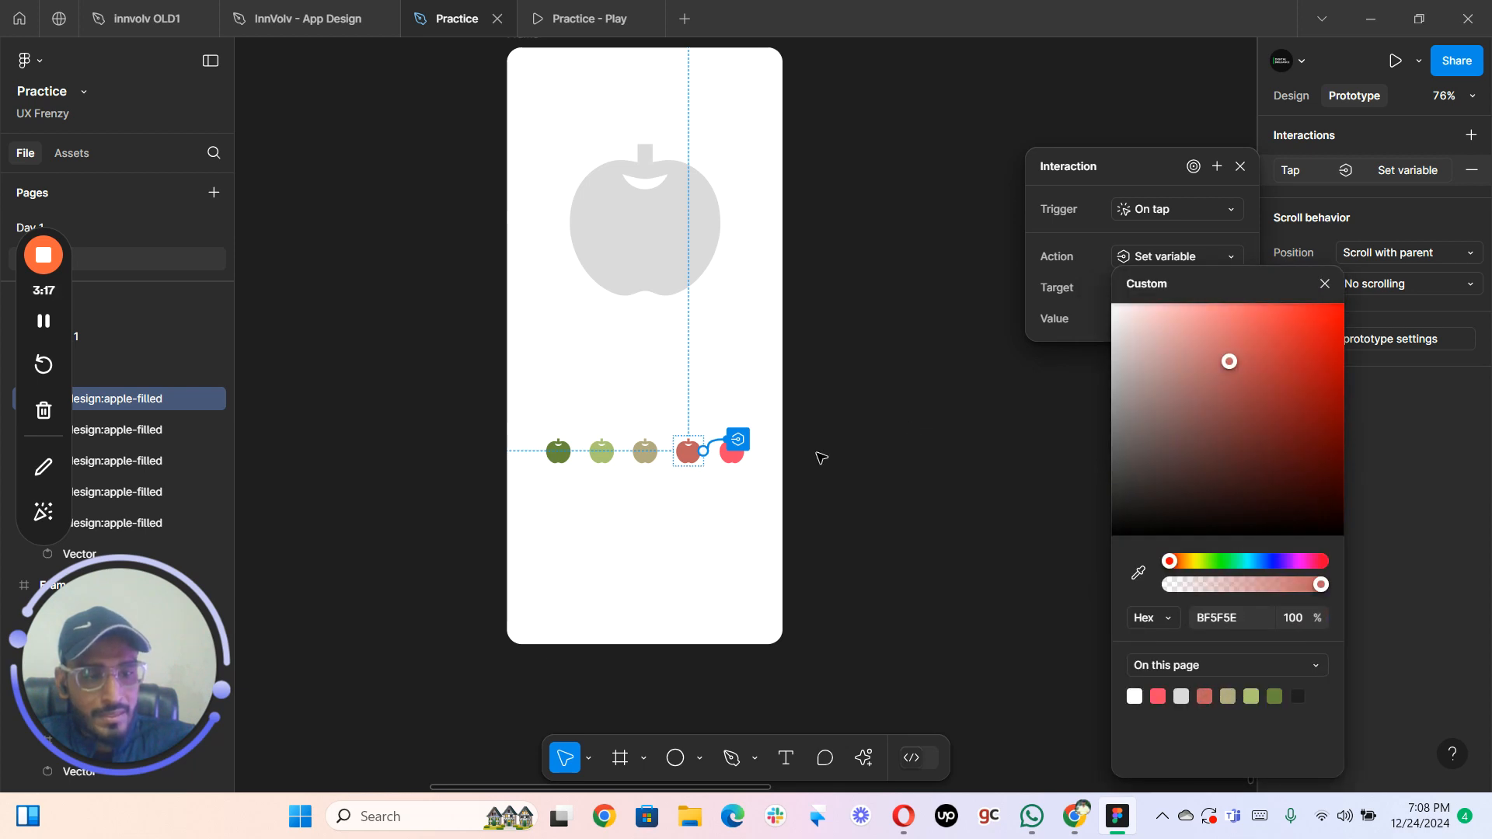
{"action": "left_click", "coordinate": [941, 475]}
- Give the small pink apple an on-tap interaction that sets the Basic Color variable to the page's pink color
{"action": "left_click", "coordinate": [731, 451]}
{"action": "left_click", "coordinate": [1470, 135]}
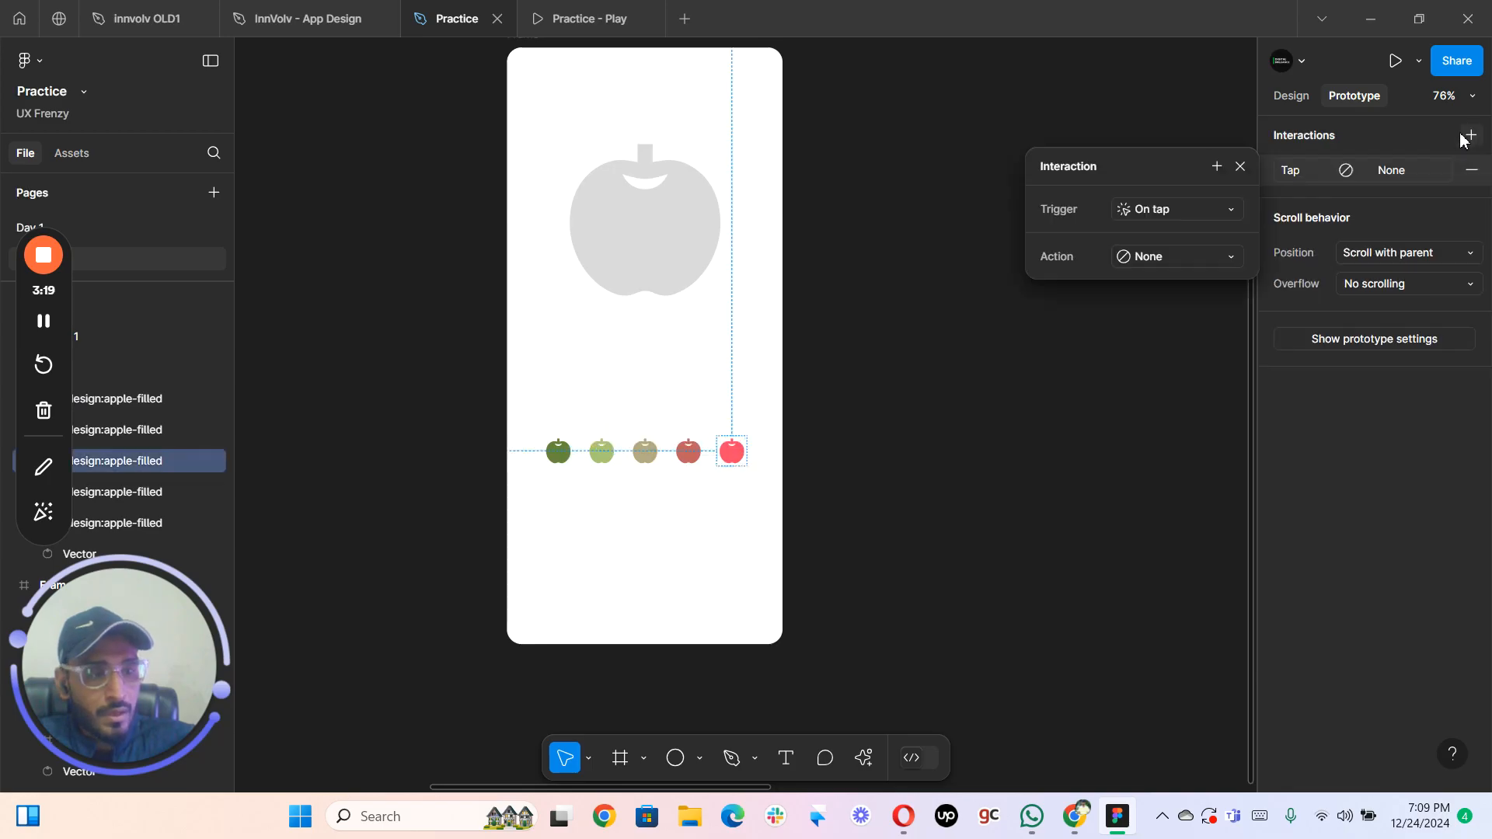
{"action": "left_click", "coordinate": [1142, 256]}
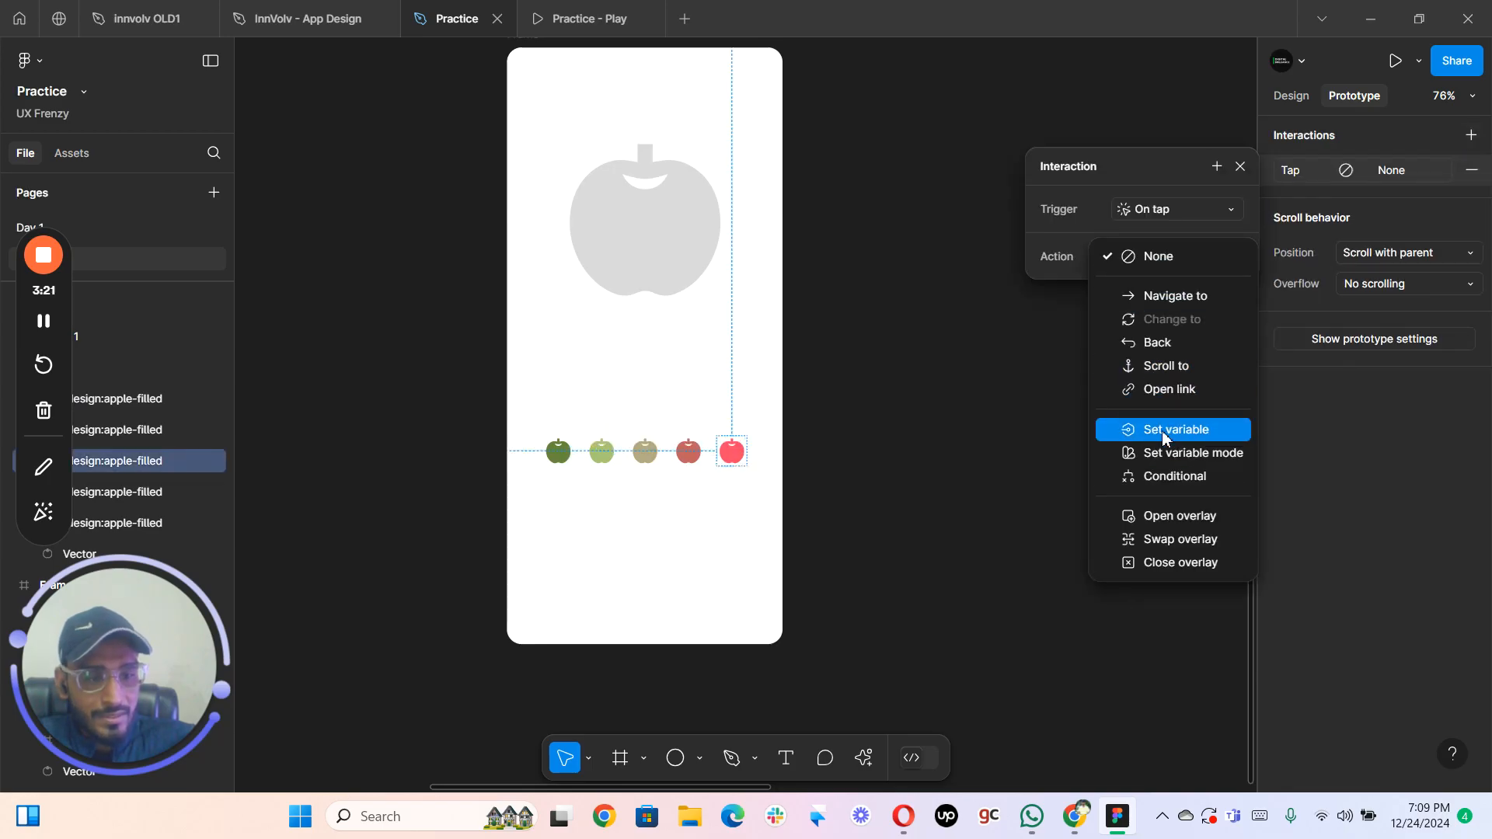
{"action": "left_click", "coordinate": [1162, 430]}
{"action": "left_click", "coordinate": [1131, 390]}
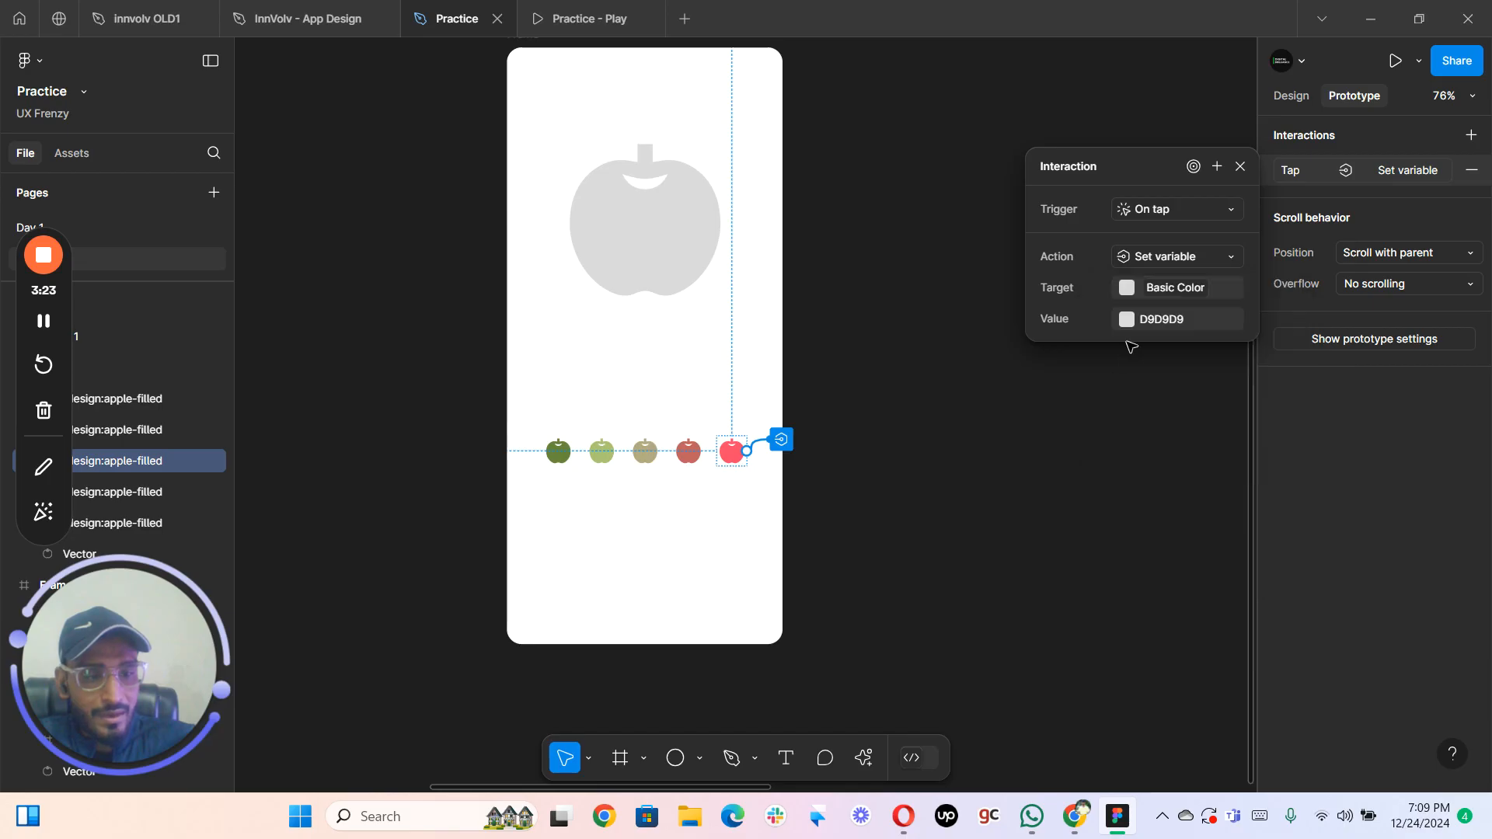
{"action": "left_click", "coordinate": [1125, 320]}
{"action": "left_click", "coordinate": [1157, 696]}
{"action": "left_click", "coordinate": [856, 482]}
- Preview the frame's prototype and test the large apple's color change with the light green, tan, pink and dull red apples
{"action": "scroll", "coordinate": [839, 370], "scroll_direction": "down", "scroll_amount": 1}
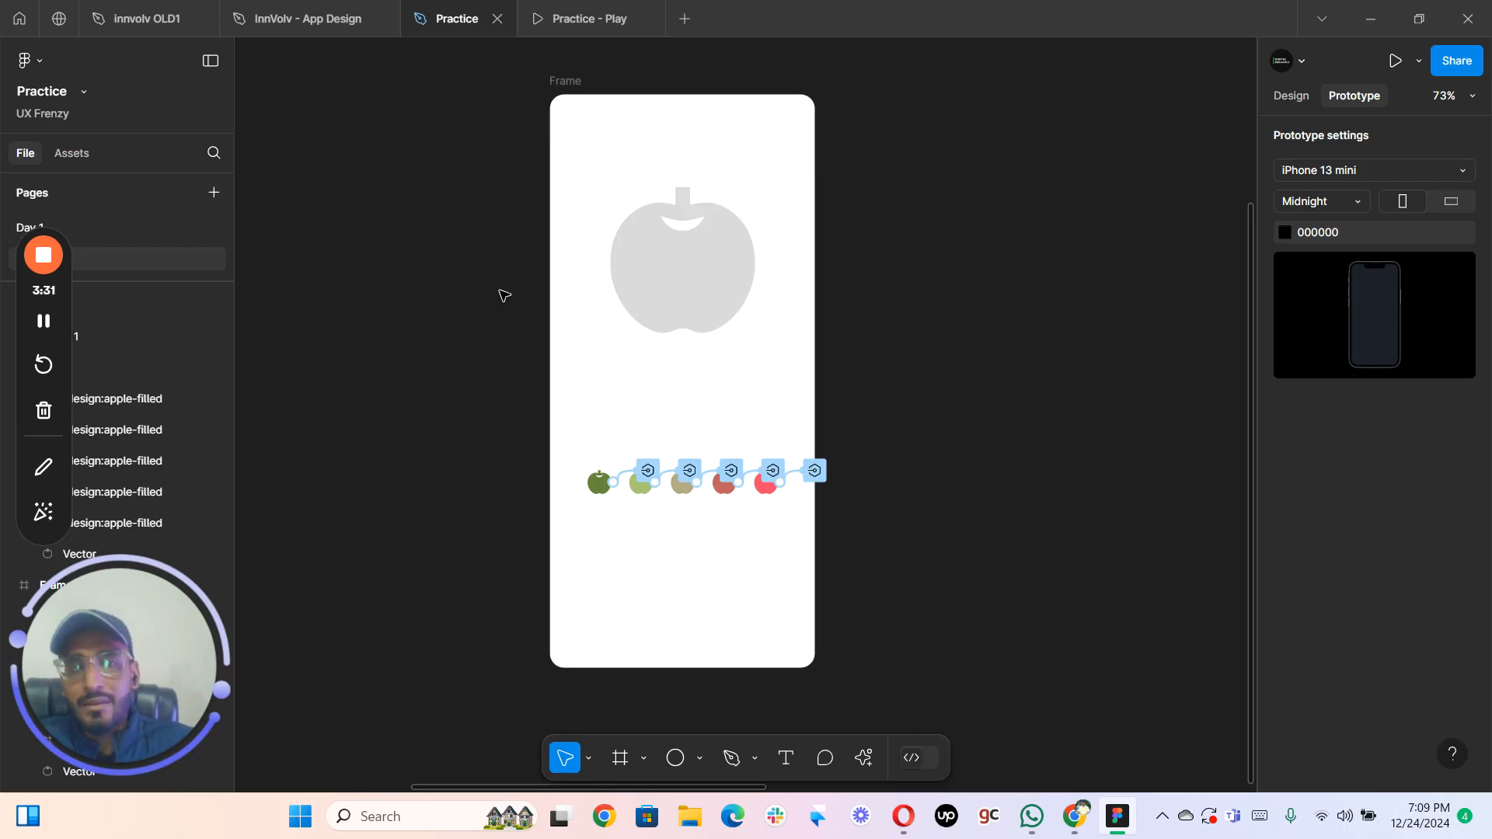
{"action": "left_click", "coordinate": [556, 82]}
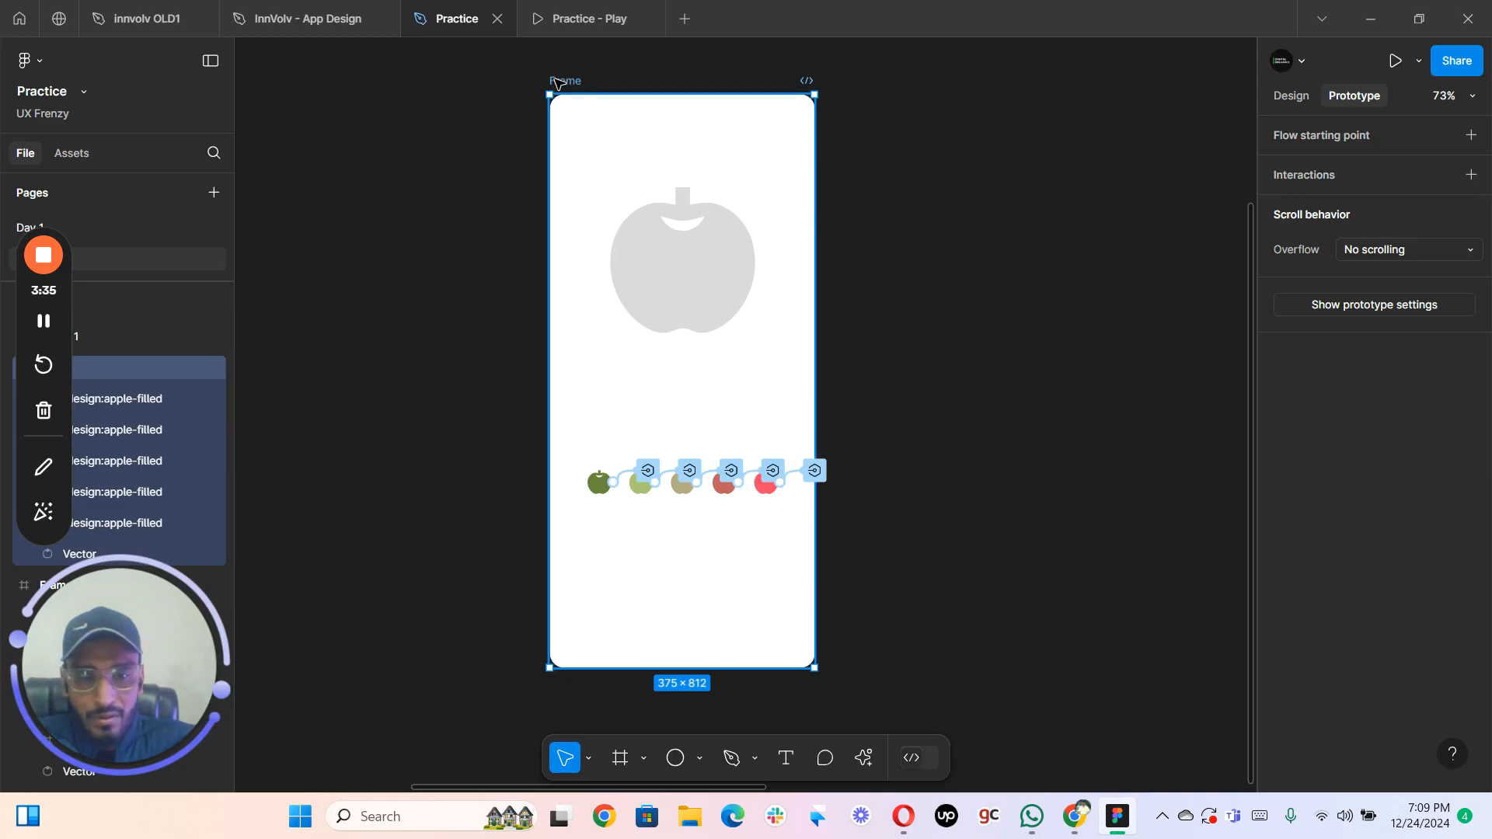
{"action": "key", "text": "shift+space"}
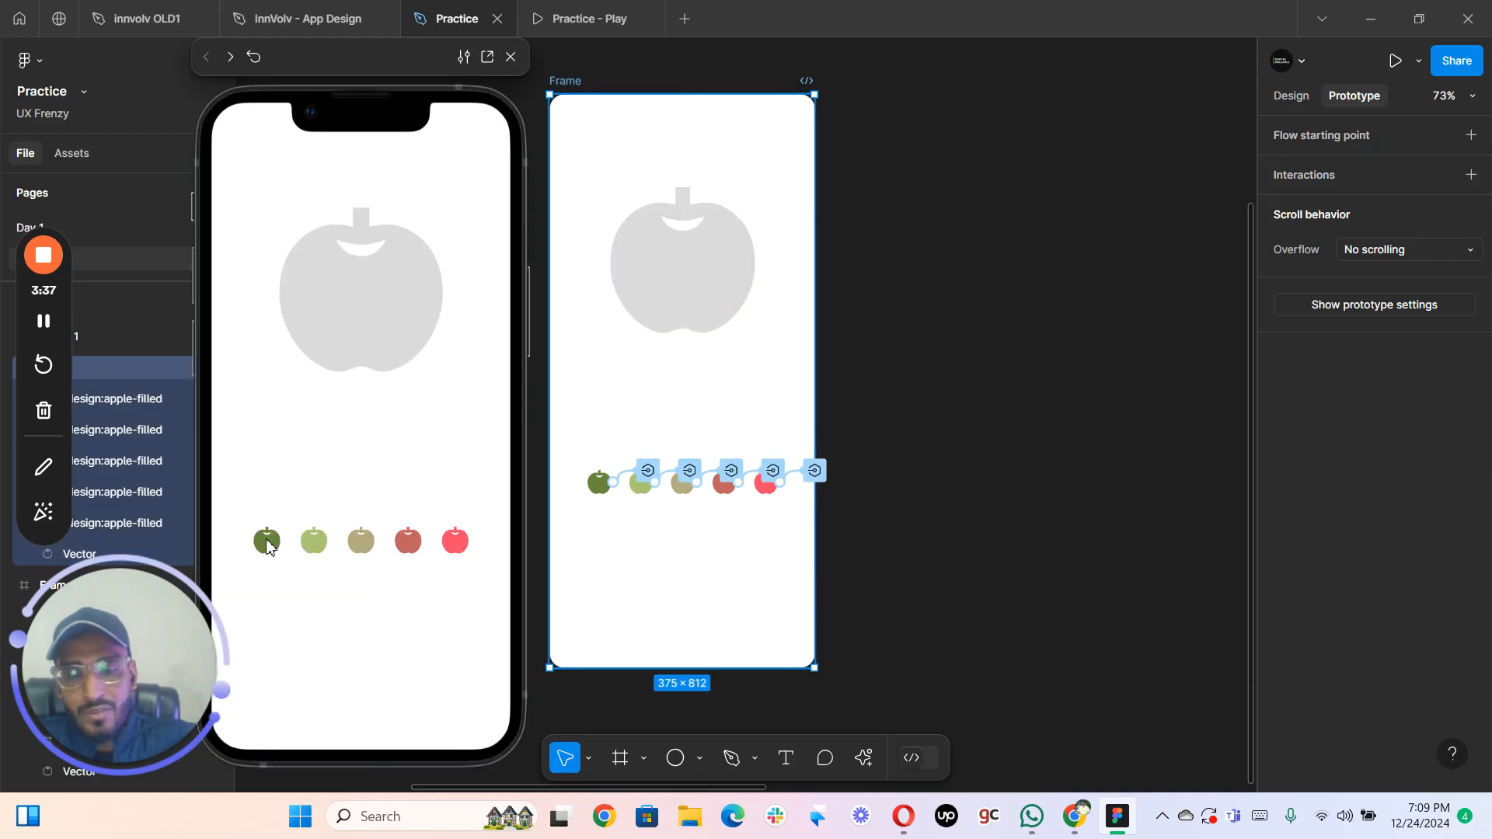
{"action": "left_click", "coordinate": [307, 549]}
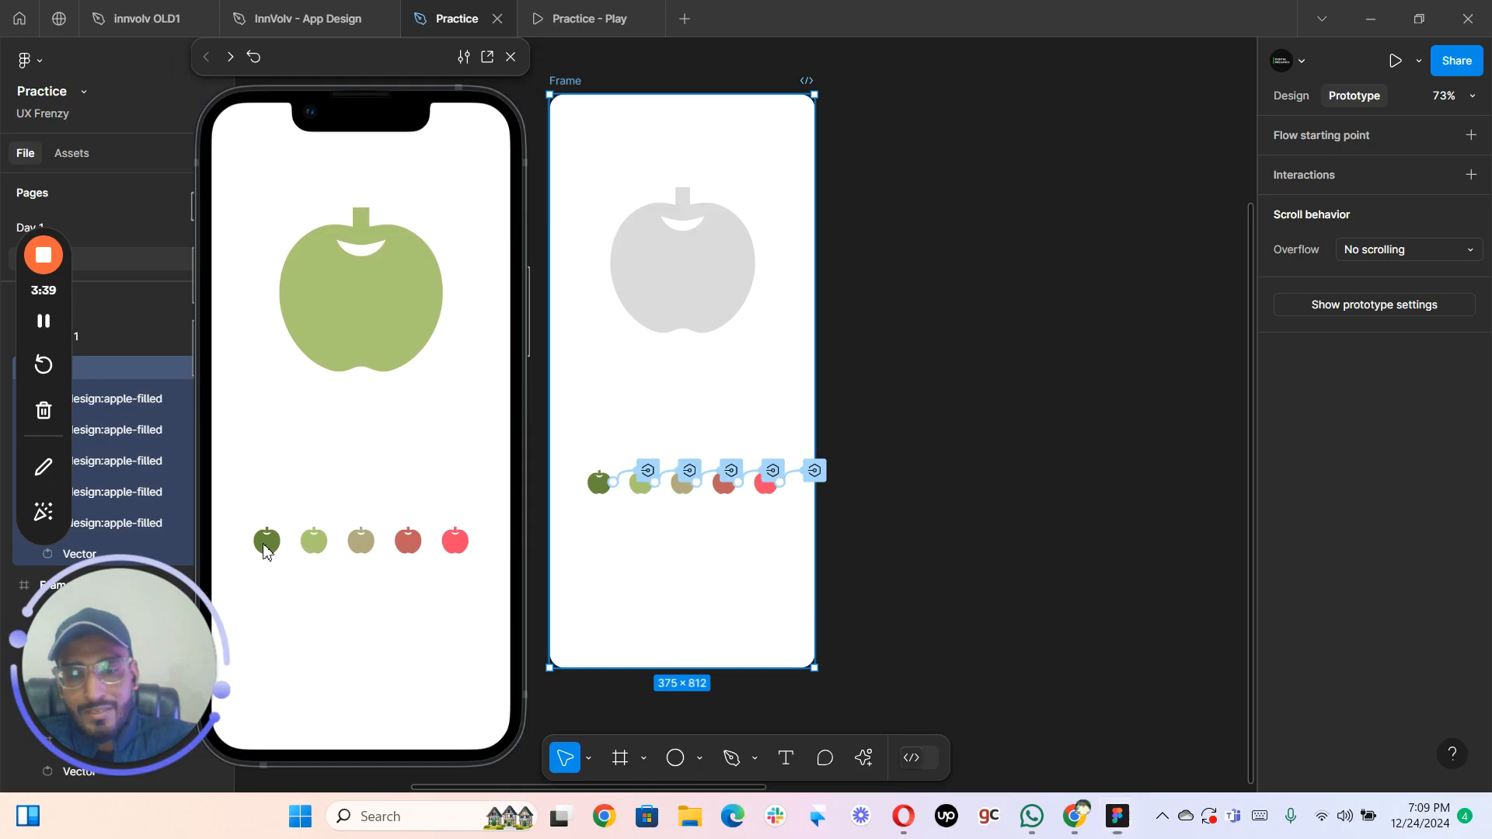
{"action": "left_click", "coordinate": [363, 550]}
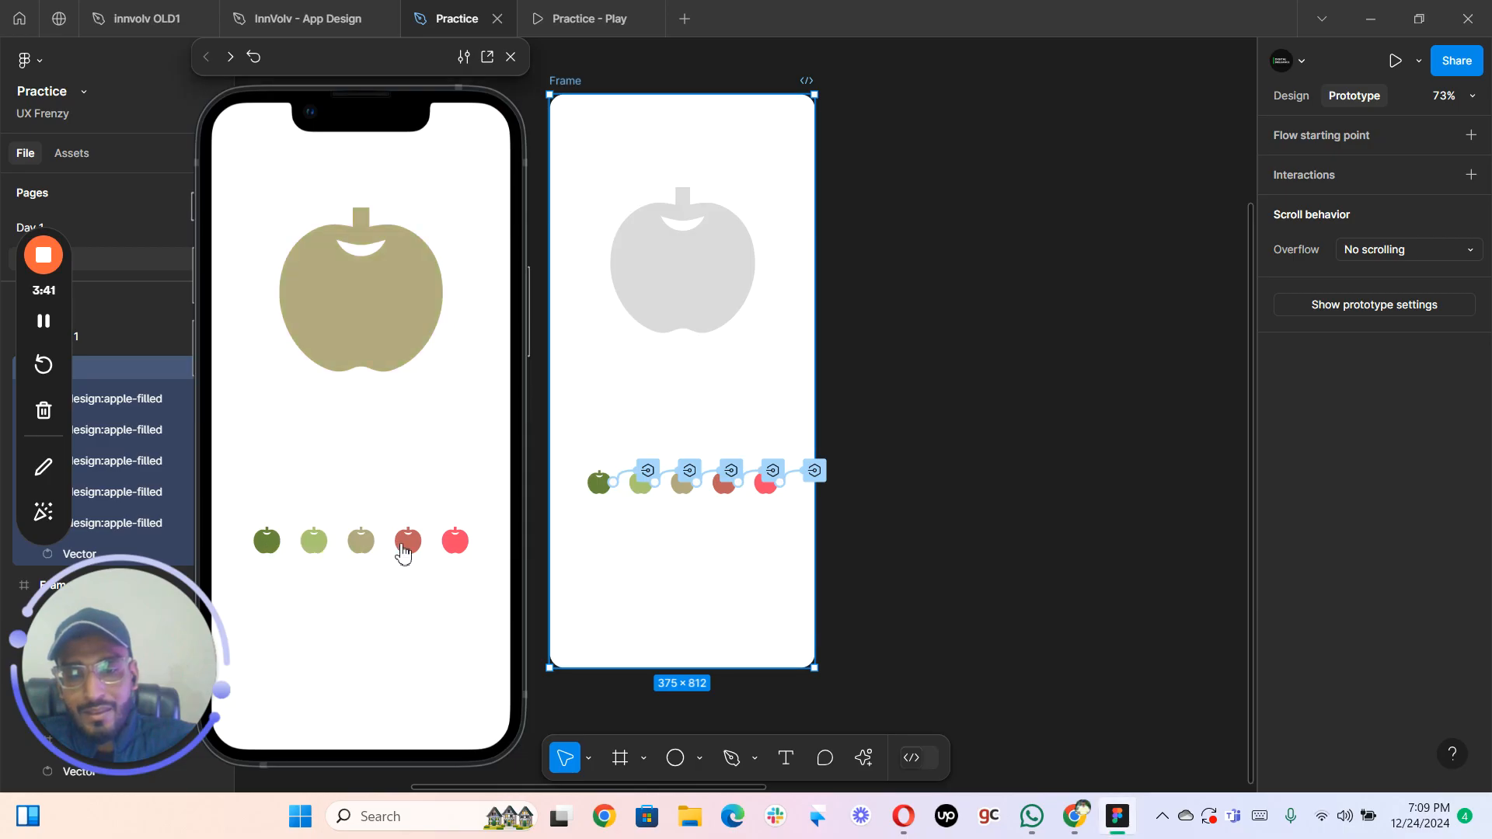
{"action": "left_click", "coordinate": [454, 544]}
{"action": "left_click", "coordinate": [406, 549]}
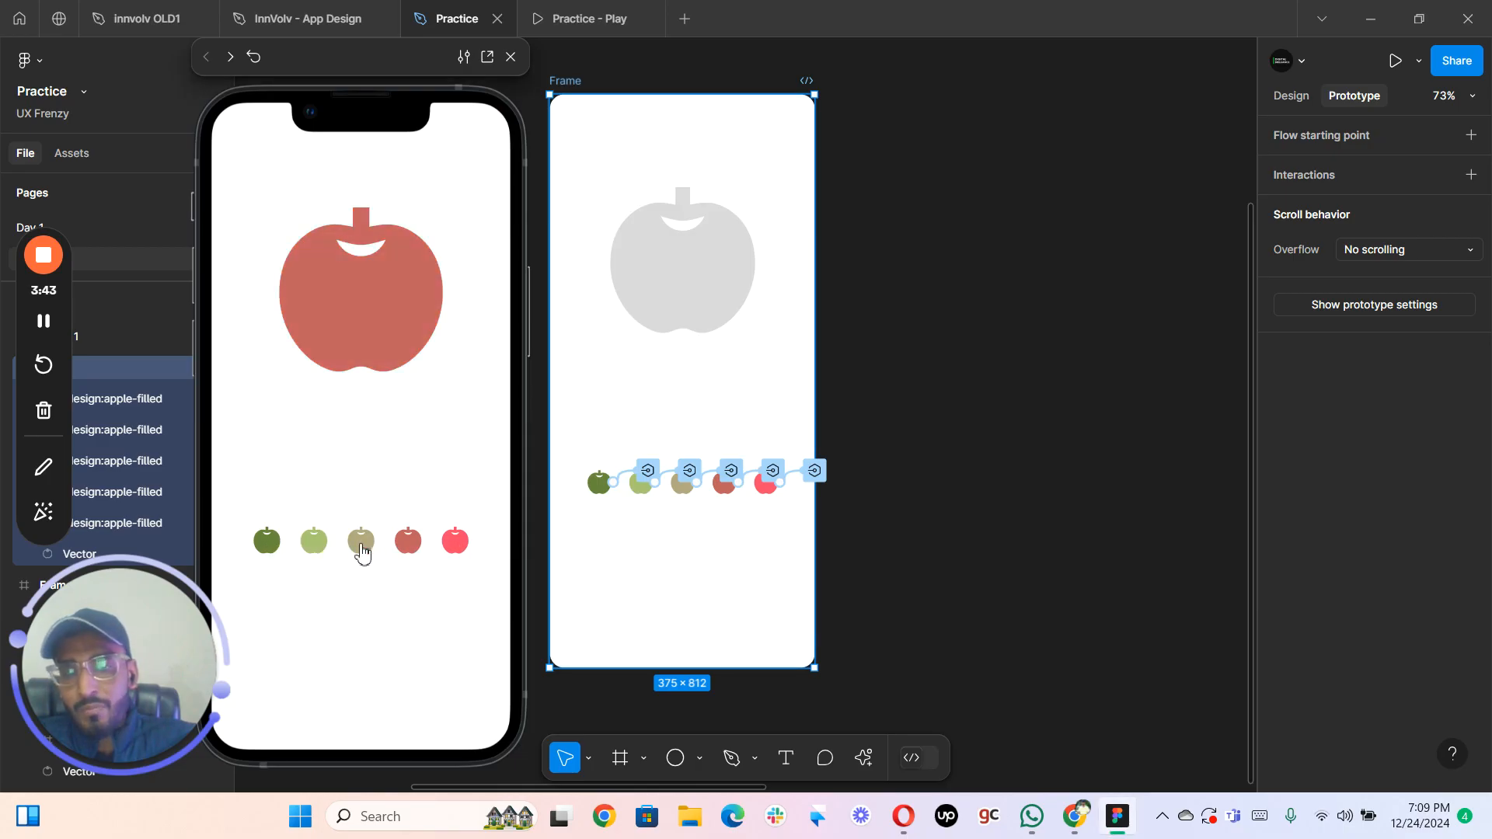
{"action": "left_click", "coordinate": [361, 548]}
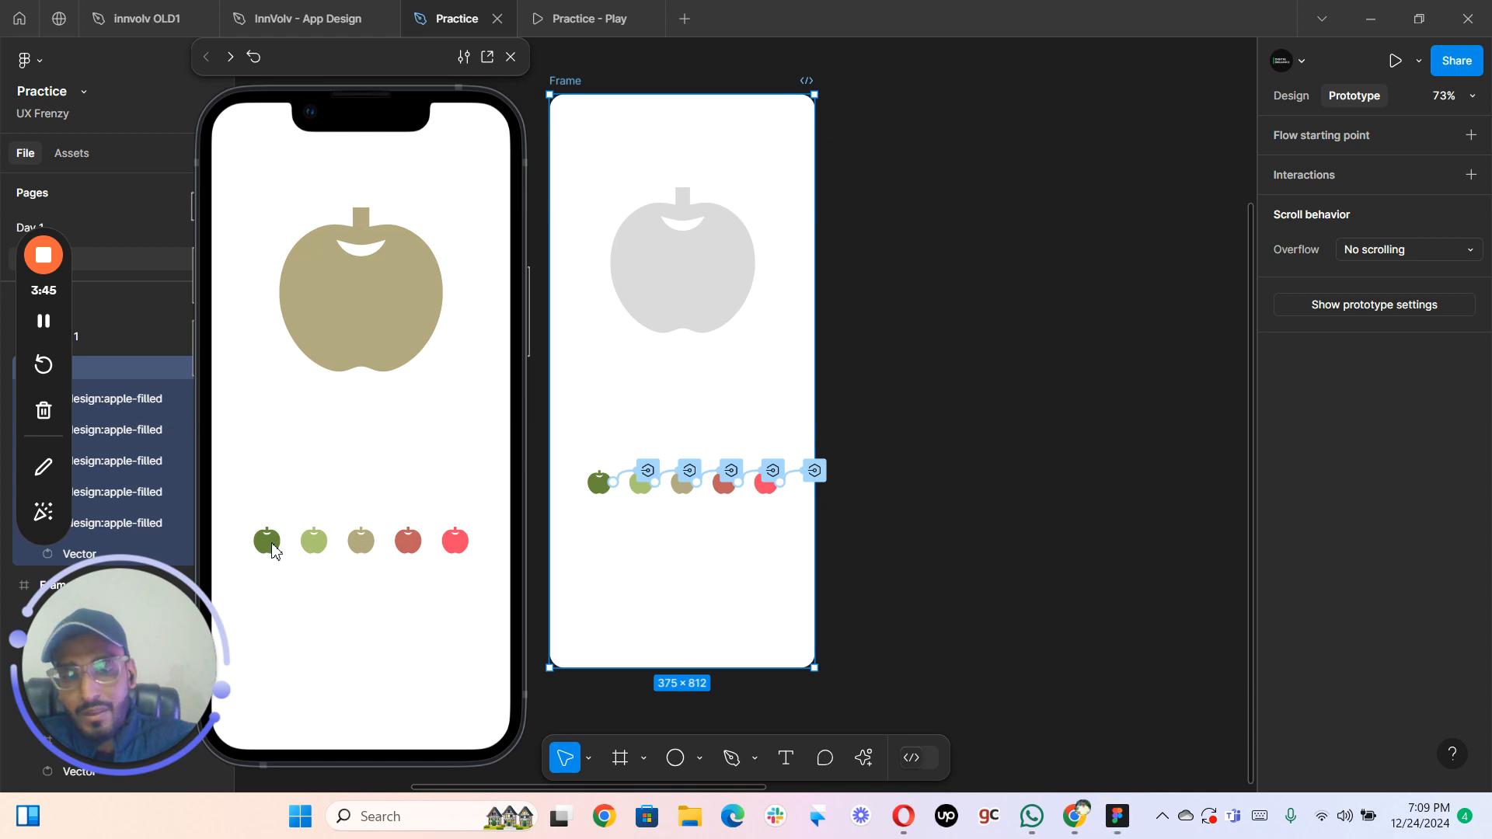
{"action": "left_click", "coordinate": [319, 549]}
- Move the prototype preview over the frame on the canvas and test the dark green, light green and tan apples
{"action": "left_click_drag", "start_coordinate": [362, 59], "coordinate": [680, 58]}
{"action": "left_click", "coordinate": [587, 546]}
{"action": "left_click", "coordinate": [630, 543]}
{"action": "left_click", "coordinate": [675, 543]}
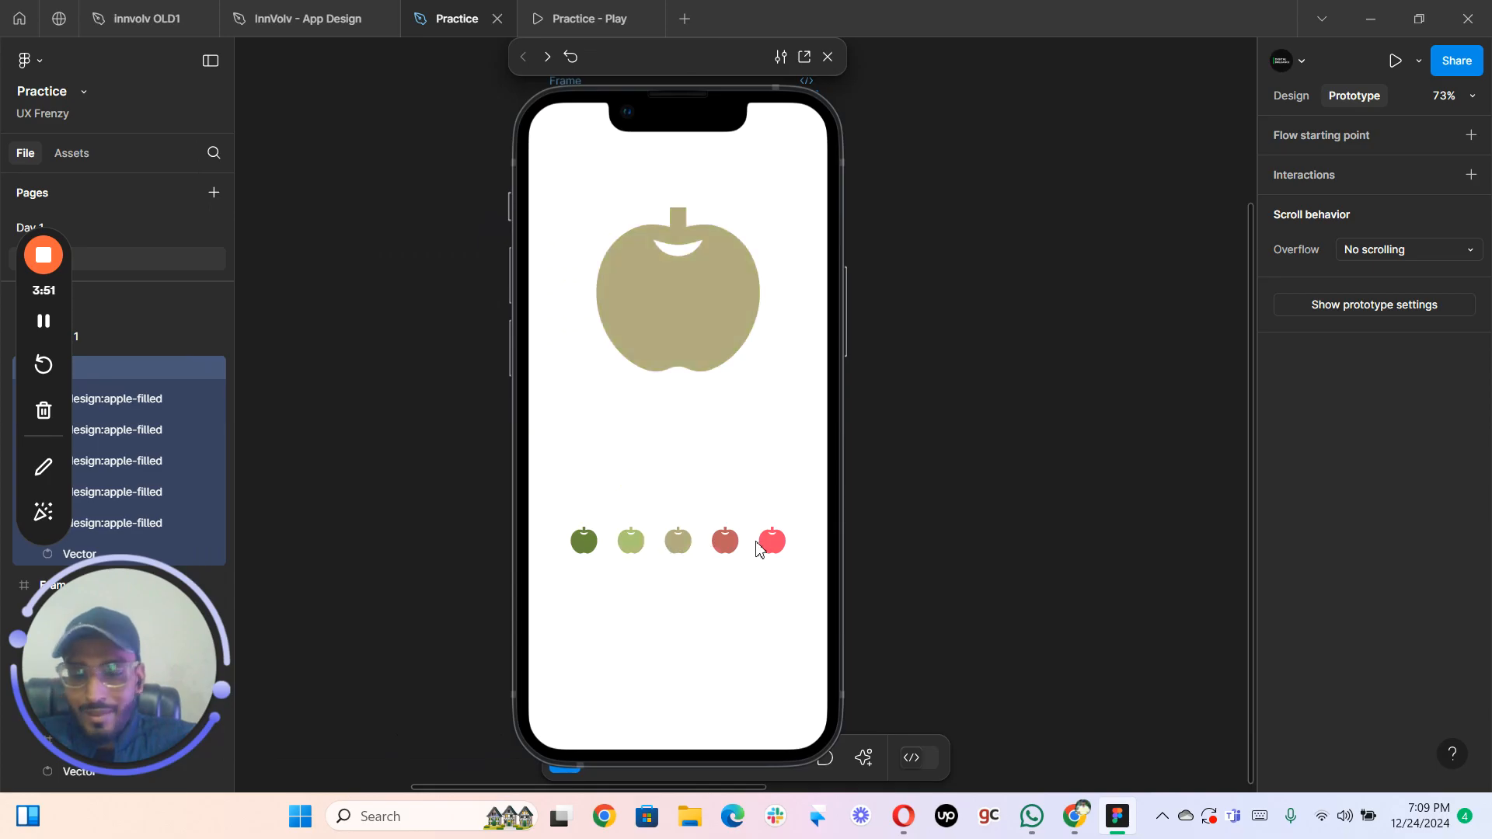